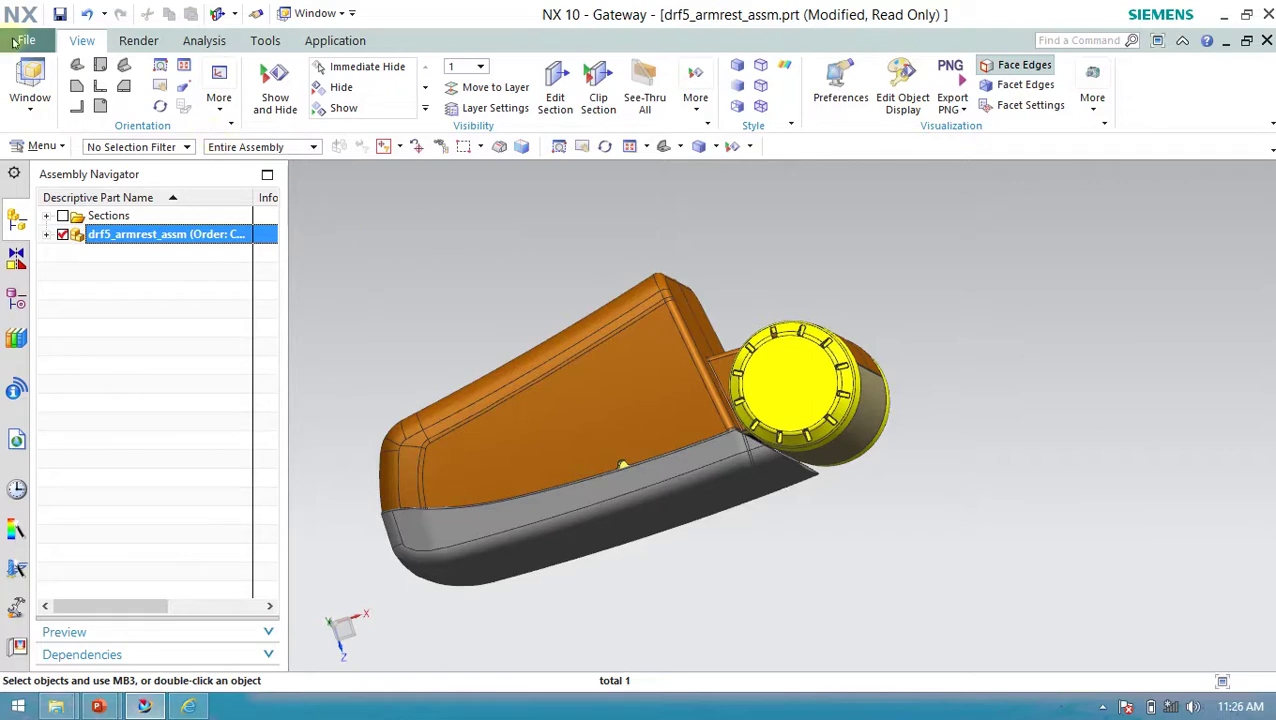
Review the workflow settings in the Drafting Preferences and accept them
click(29, 40)
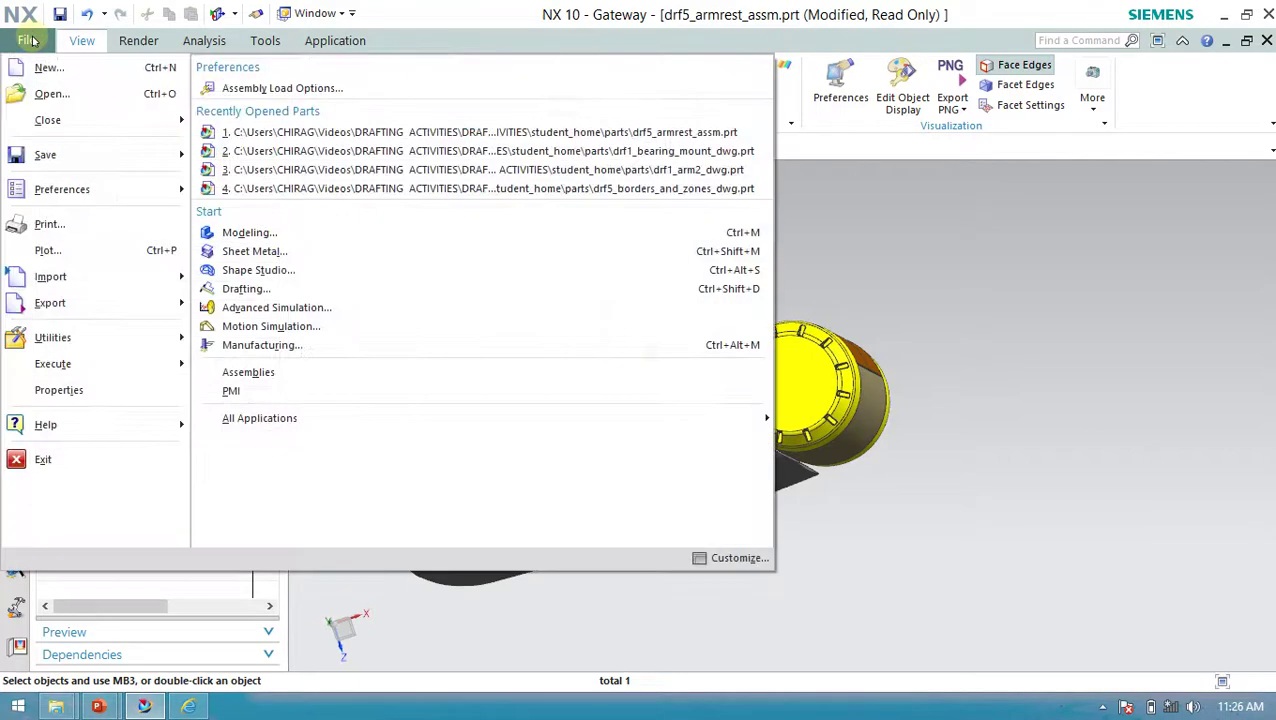
mouse_move(80, 189)
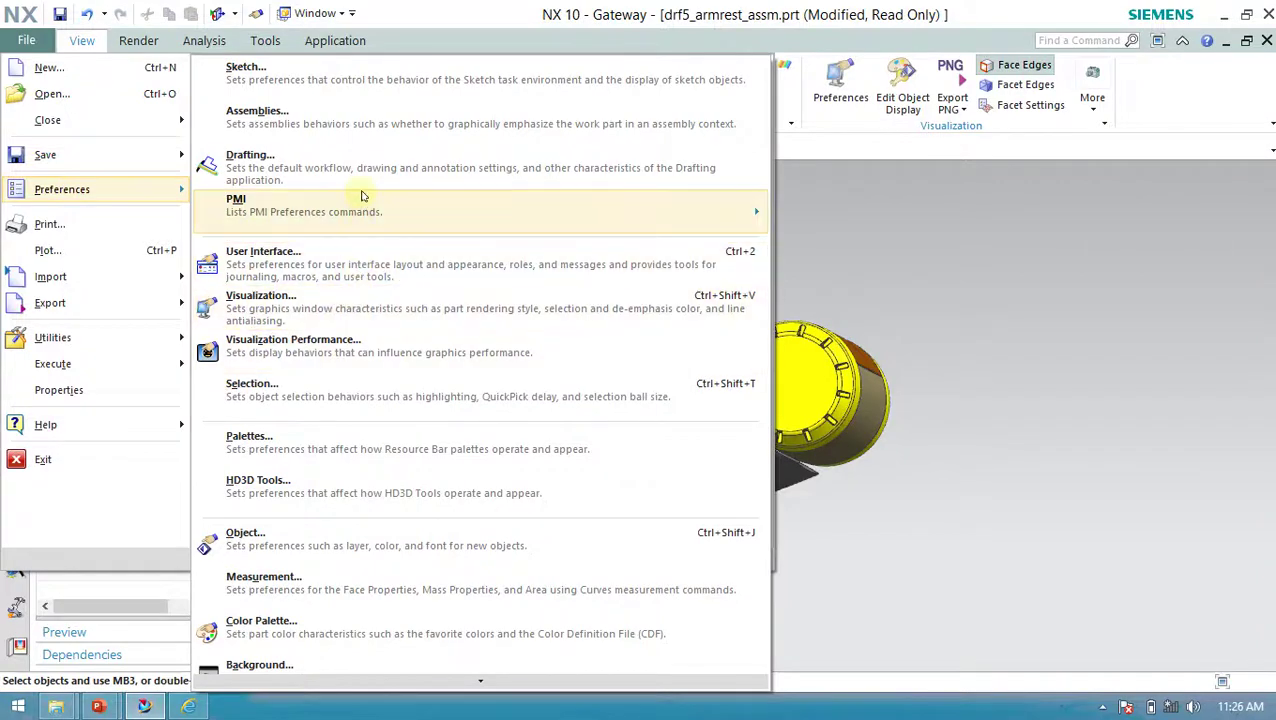
click(389, 176)
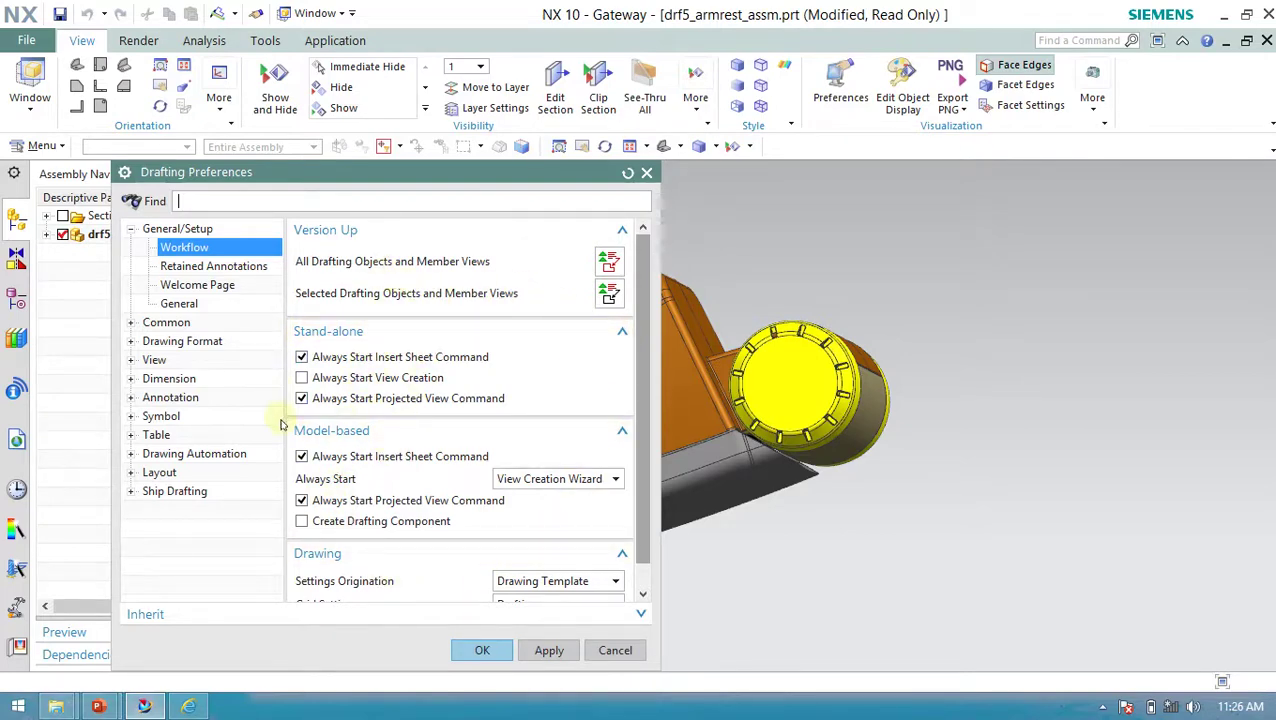
click(484, 651)
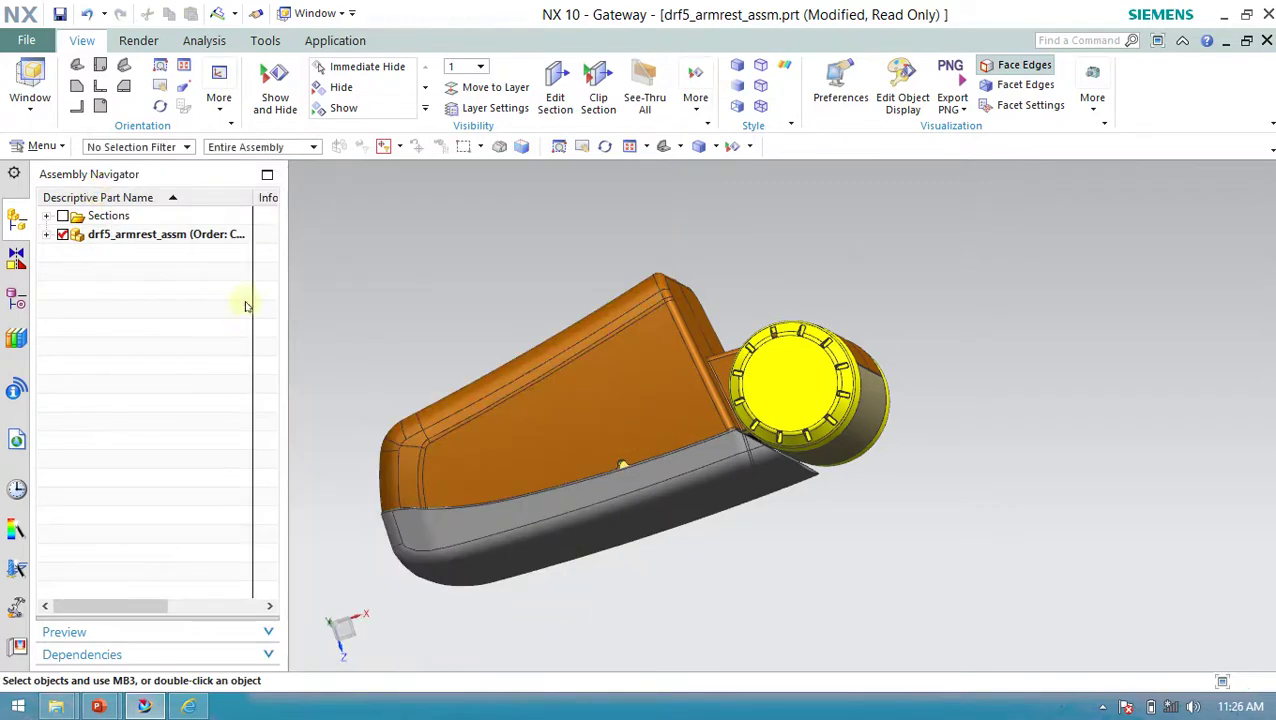
Create a new A0 - Size drawing in millimeters of the armrest assembly, using the Reference Existing Part relationship
click(26, 40)
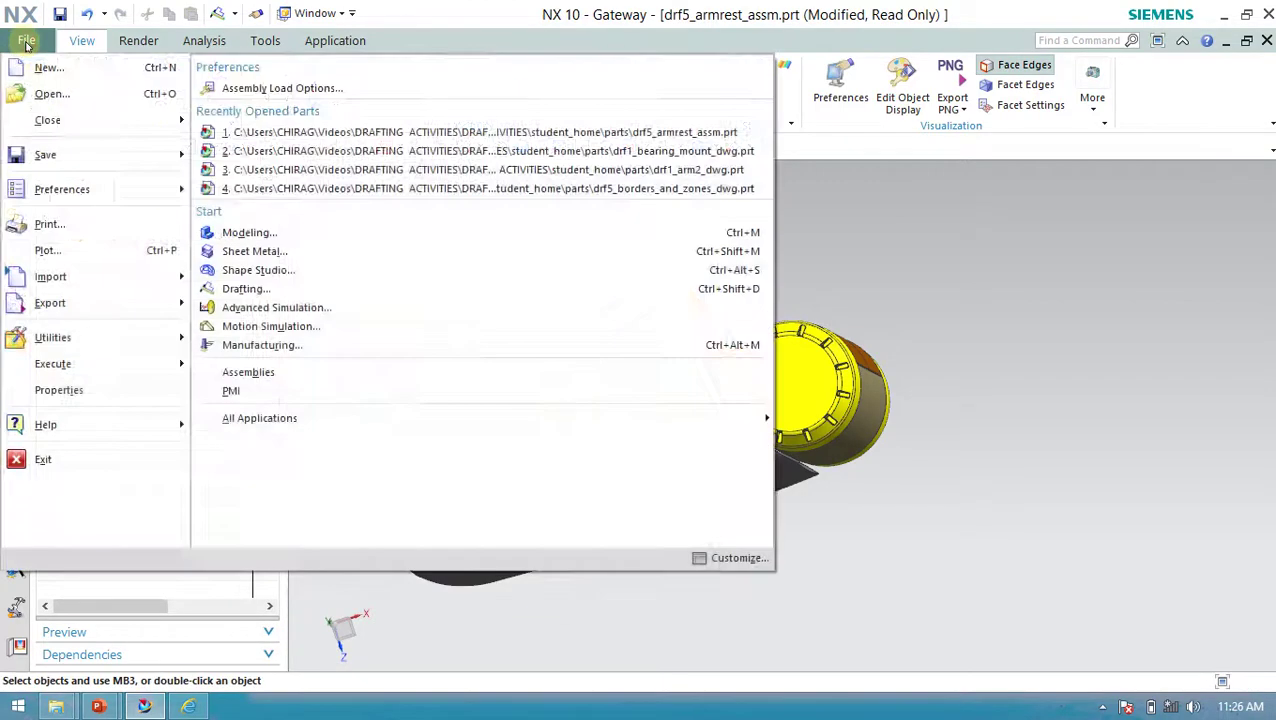
click(74, 68)
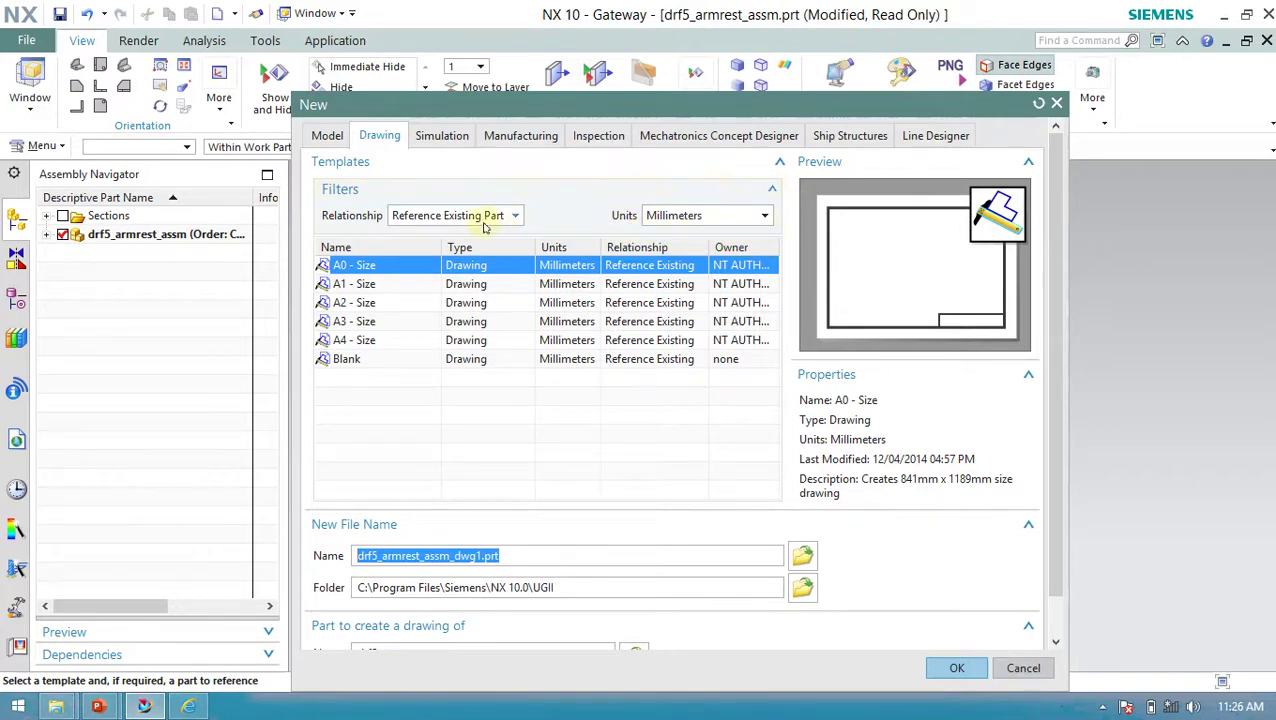
click(422, 216)
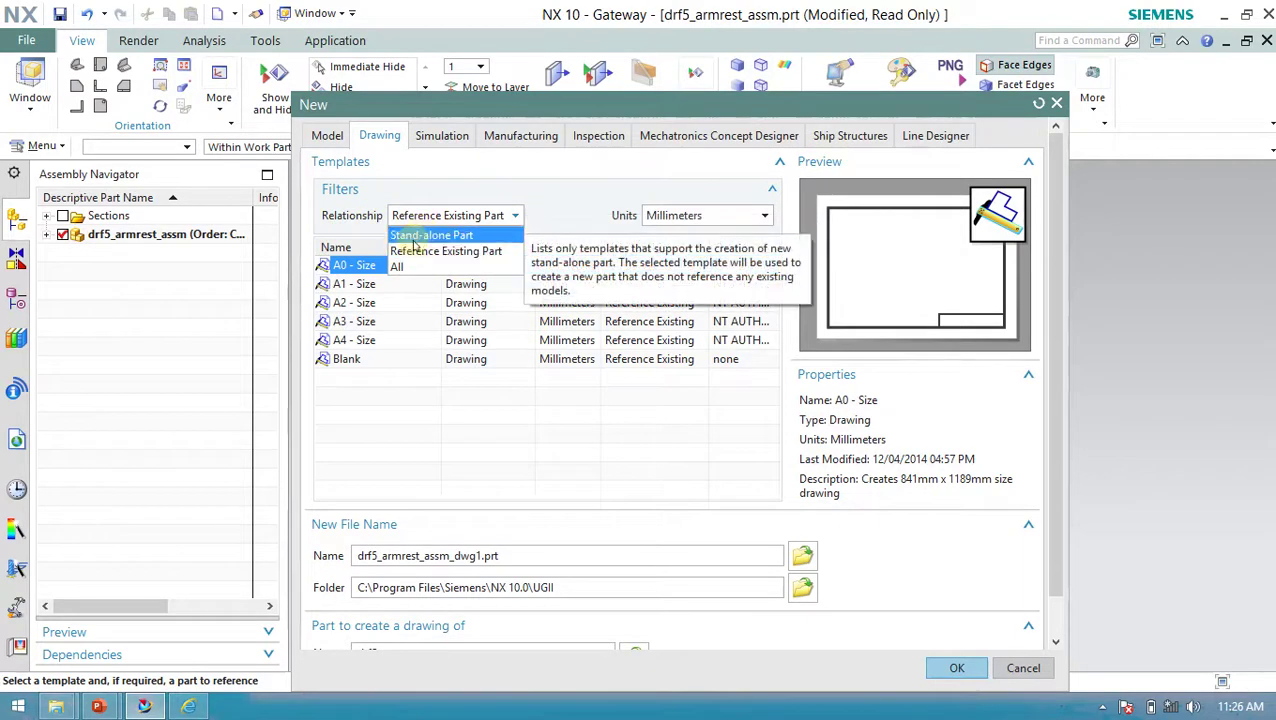
click(414, 238)
click(441, 216)
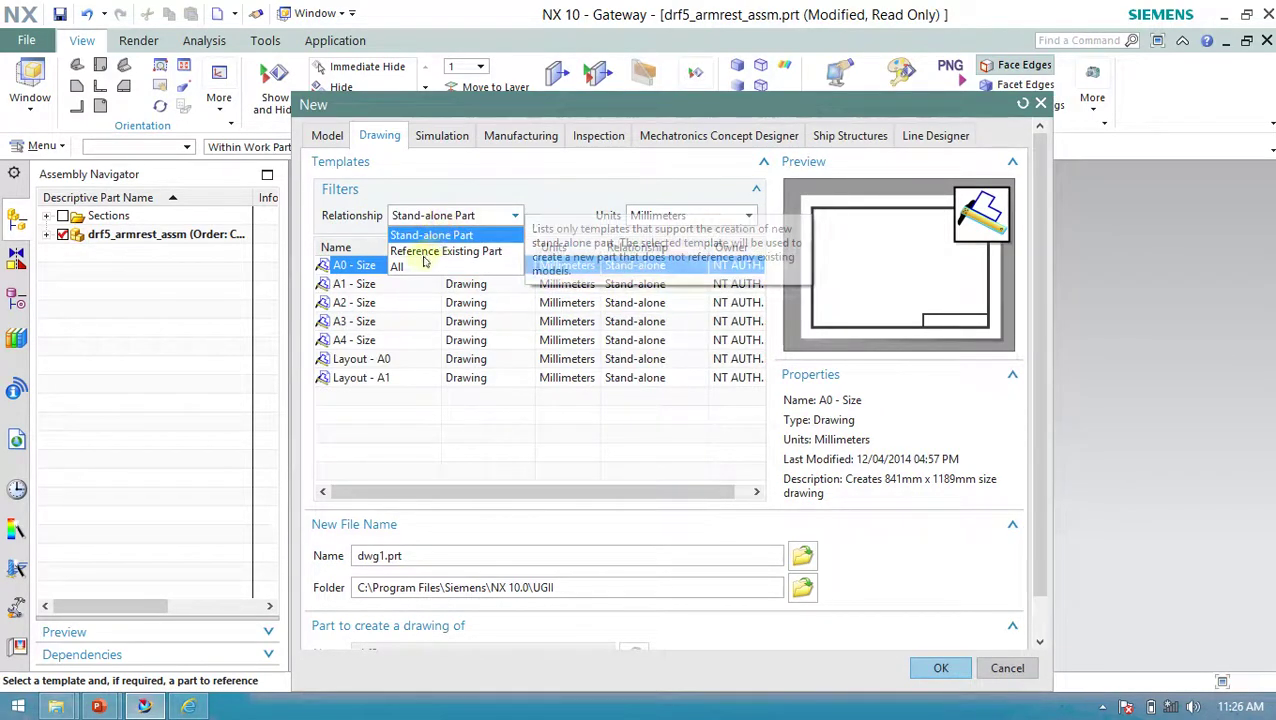
click(432, 251)
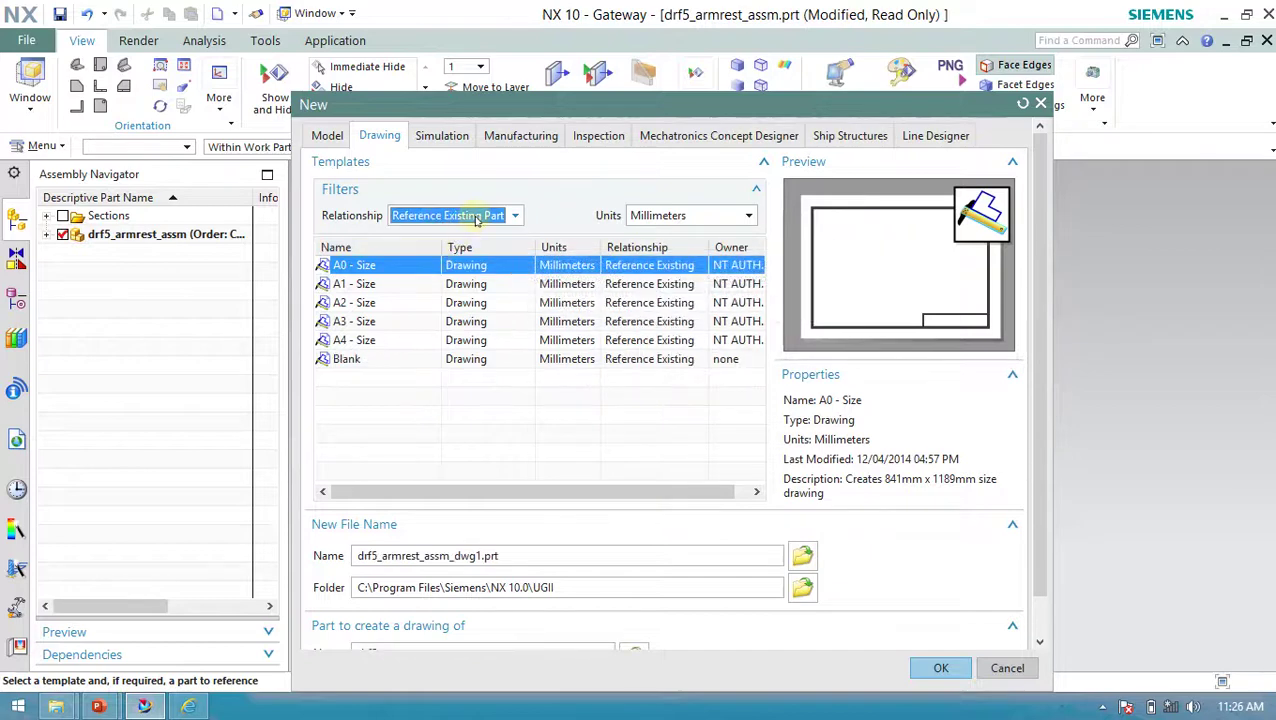
click(477, 219)
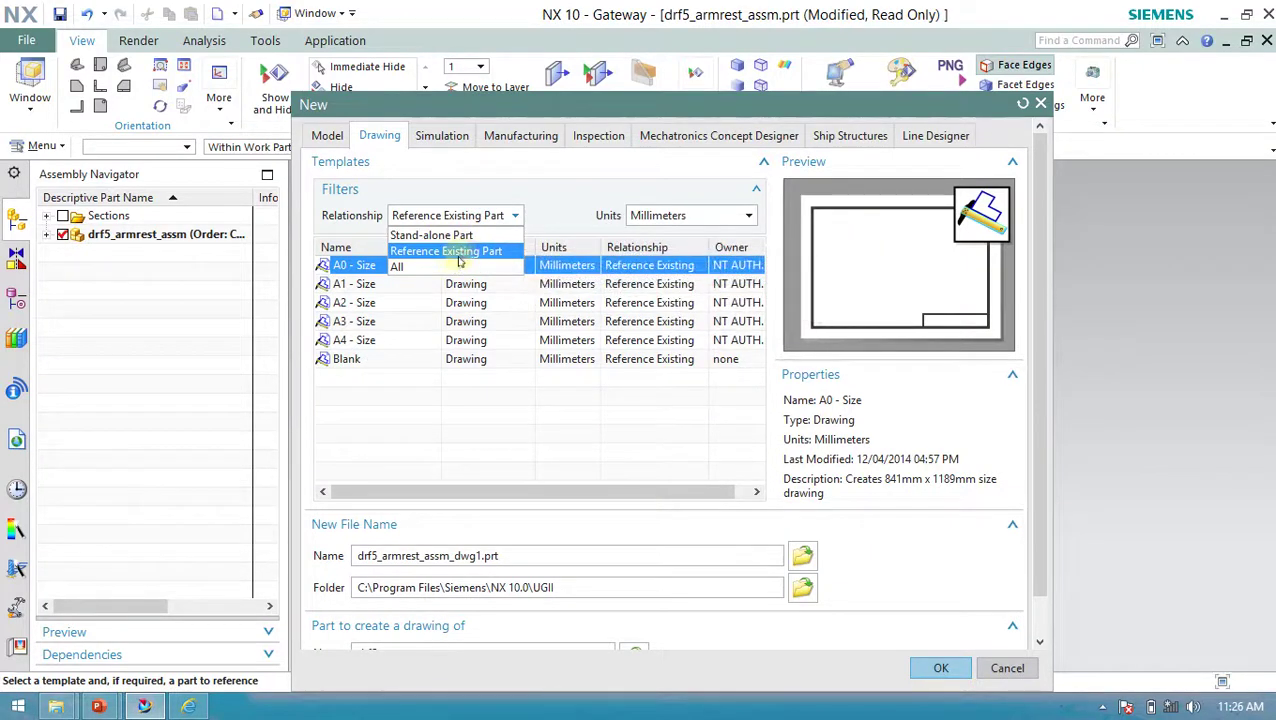
click(461, 254)
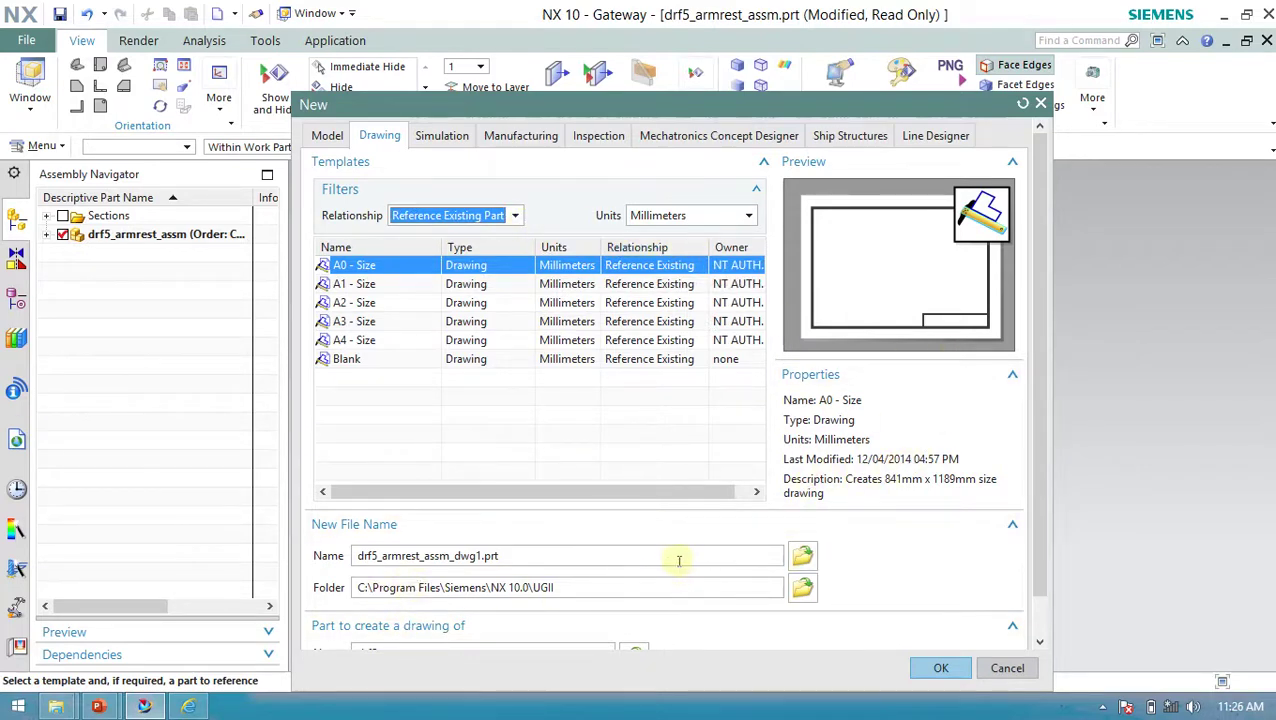
scroll(854, 541, down, 1)
click(963, 668)
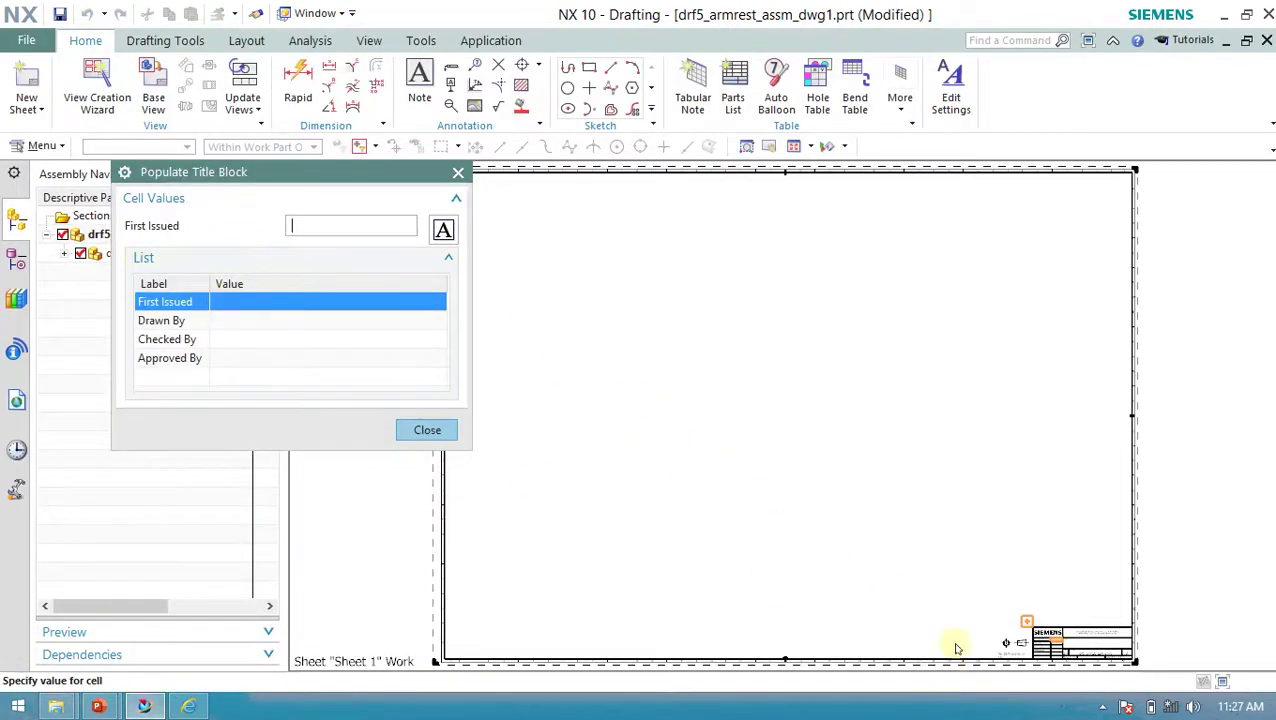
Fill in the title block: First Issued CCCCCC, Drawn By CCC, Checked By CCWCSQ and Approved By DQWD
scroll(1160, 651, up, 6)
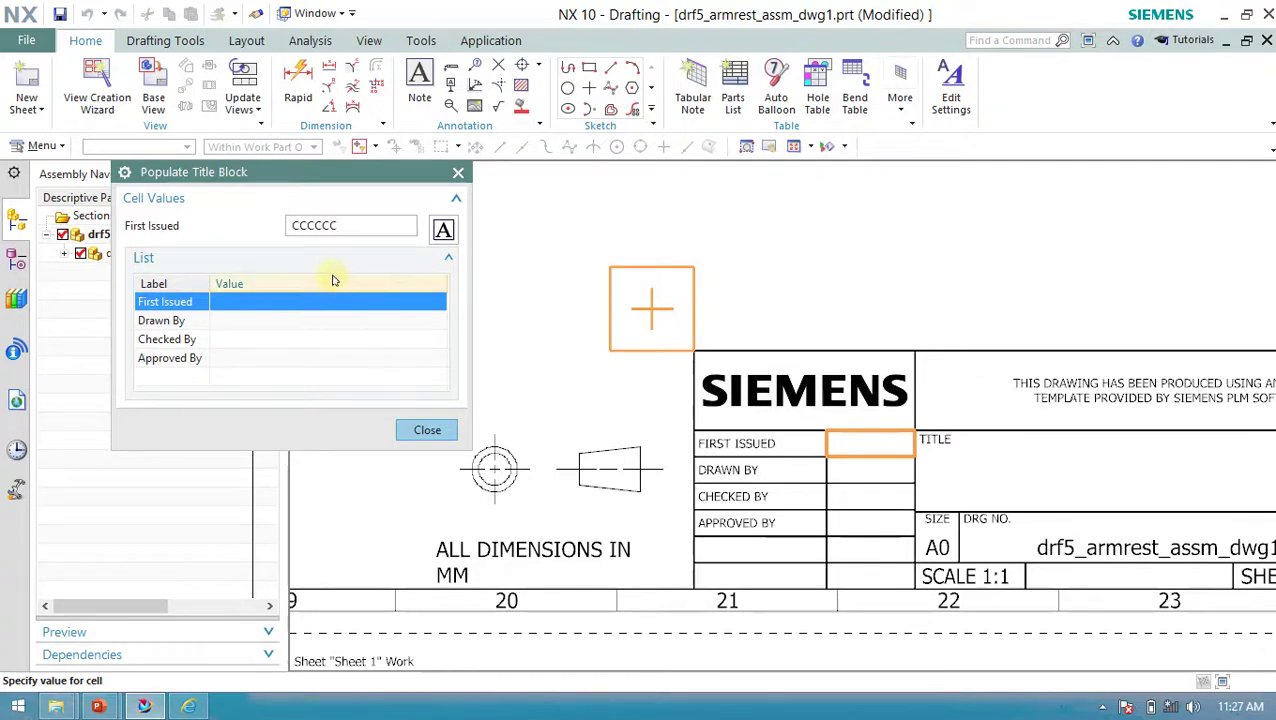
click(230, 321)
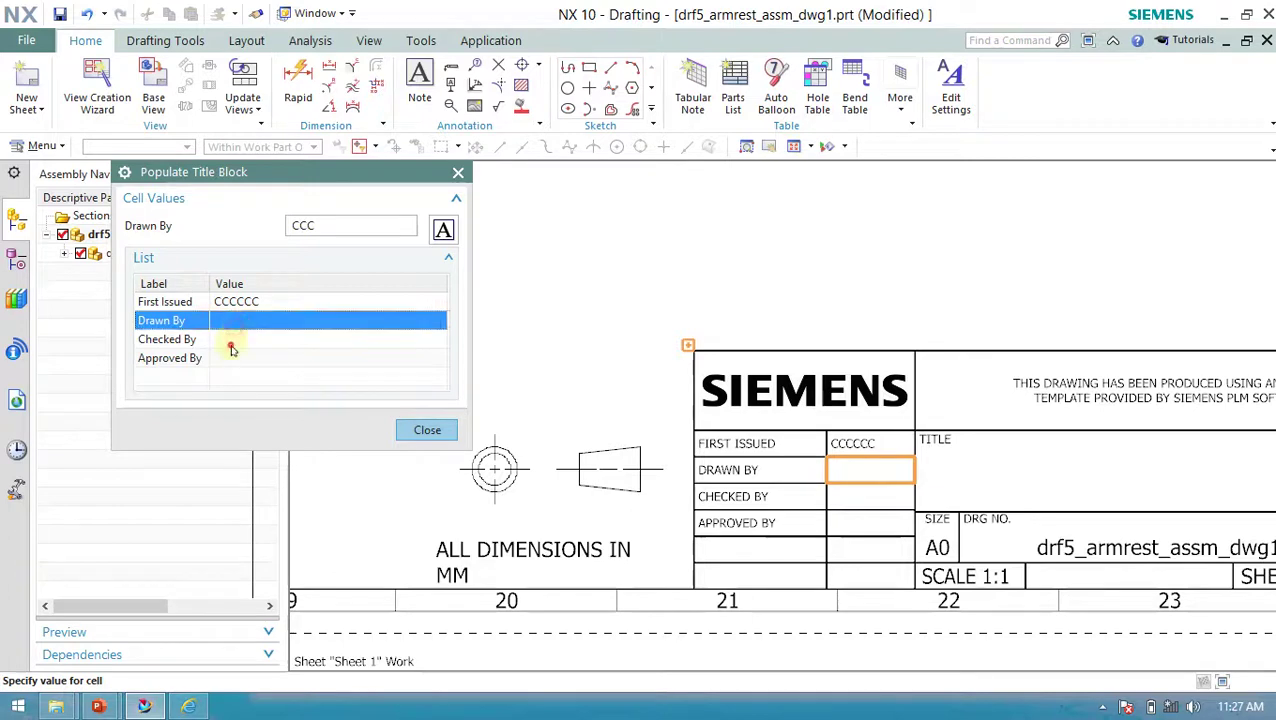
click(229, 340)
click(230, 358)
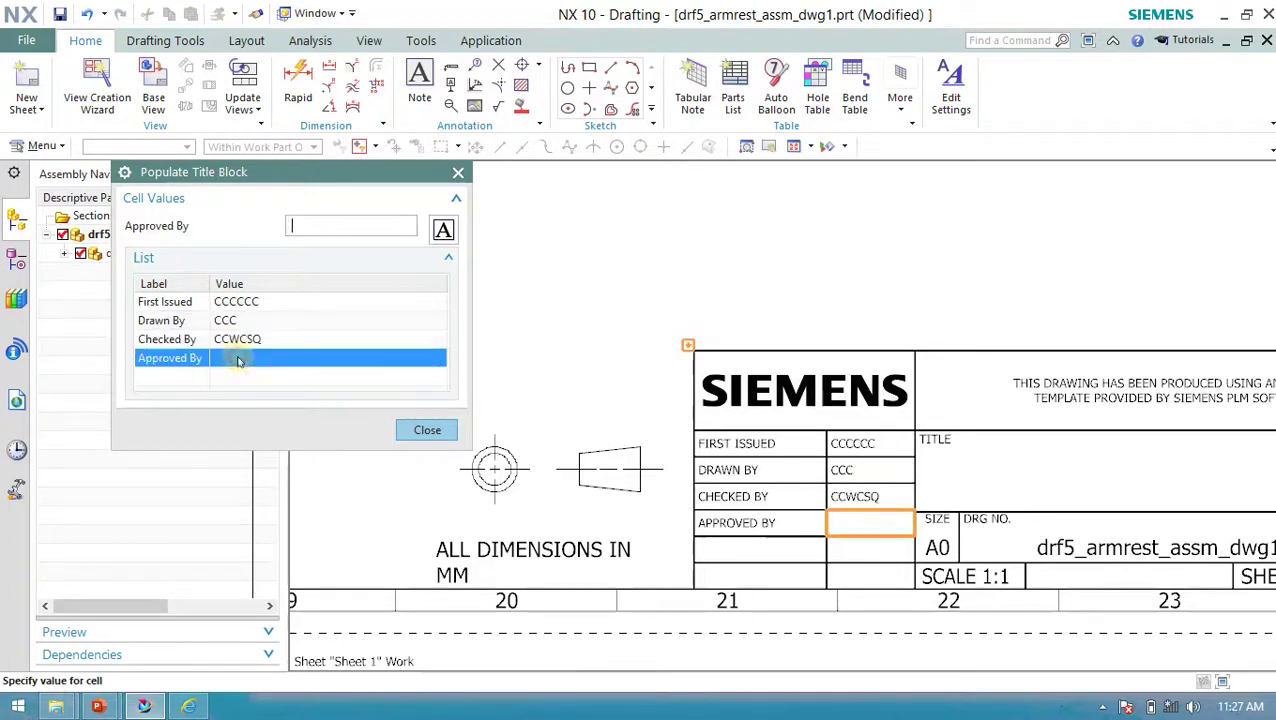
text(DQWD)
click(282, 320)
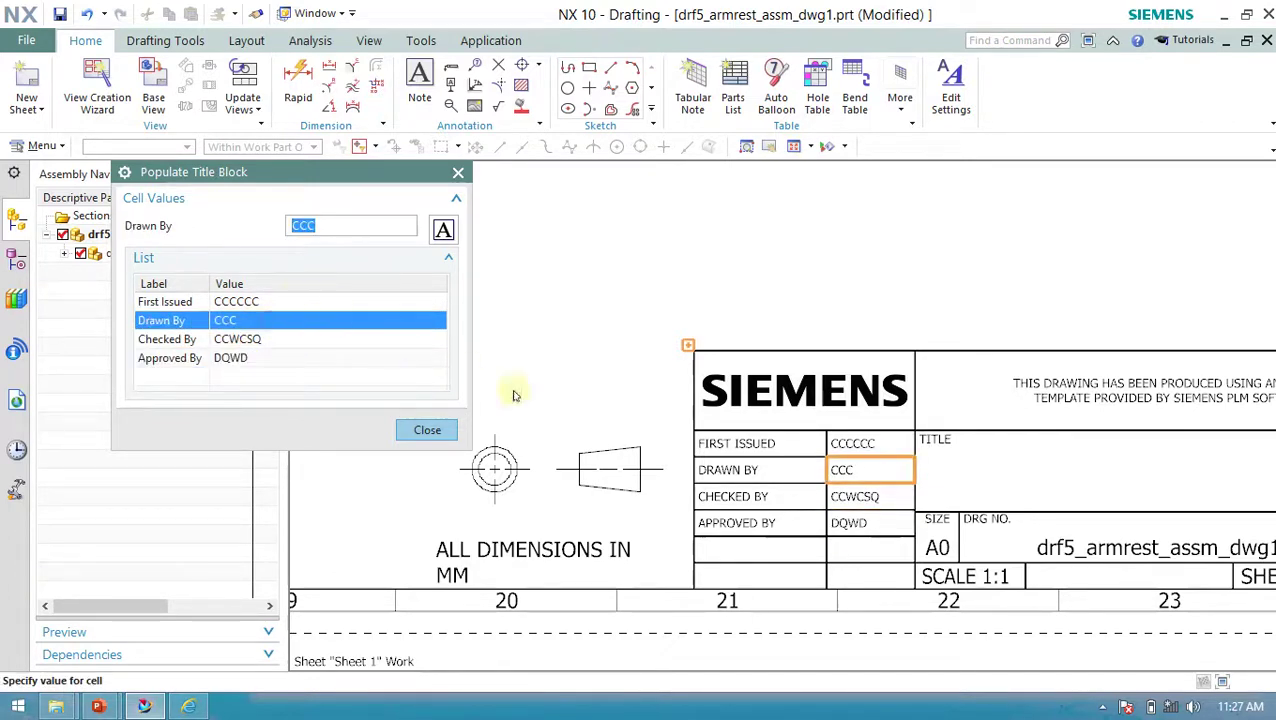
click(436, 431)
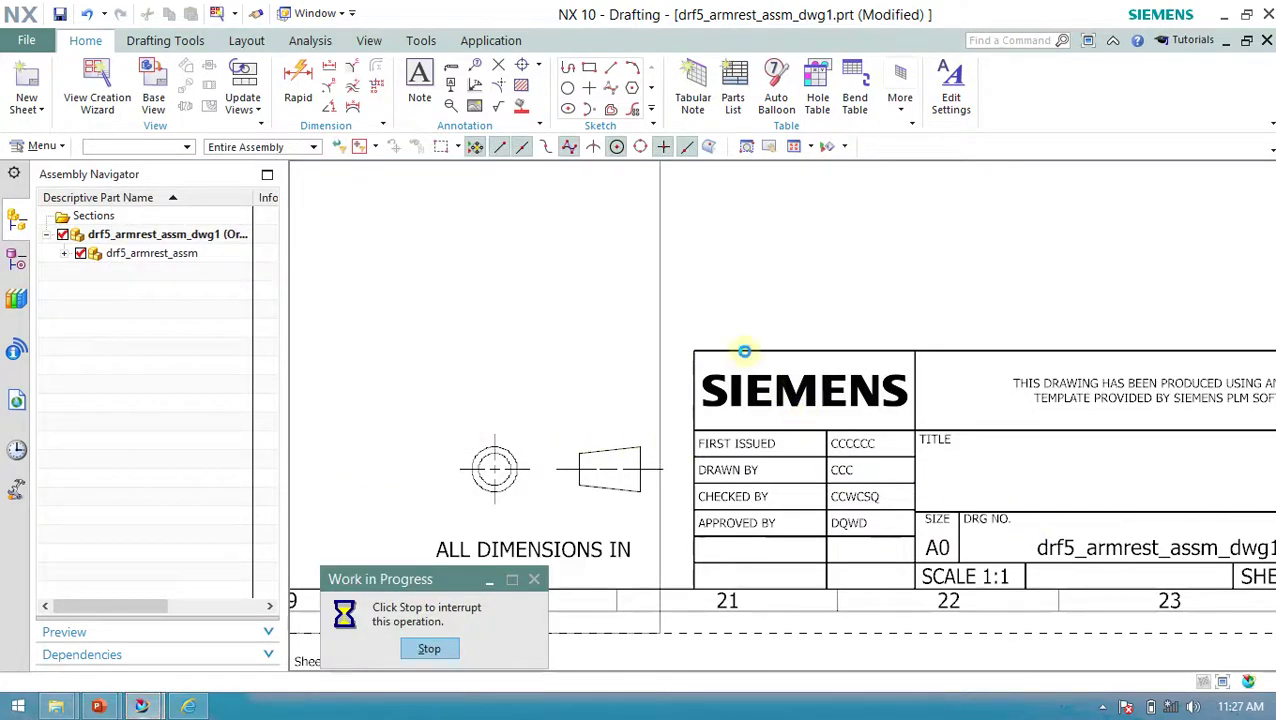
Preview the other loaded parts, select drf5_armrest_assm.prt as the basis for the views and proceed to the view display options
scroll(783, 464, down, 4)
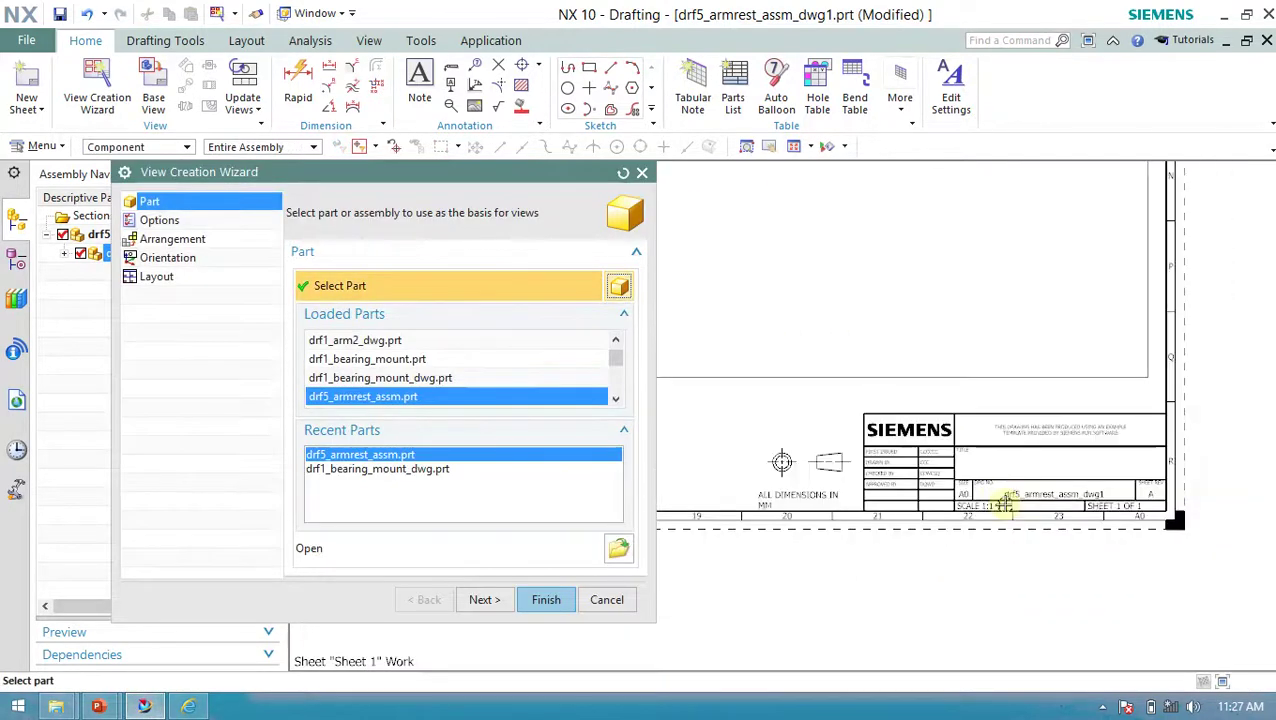
scroll(1038, 545, down, 4)
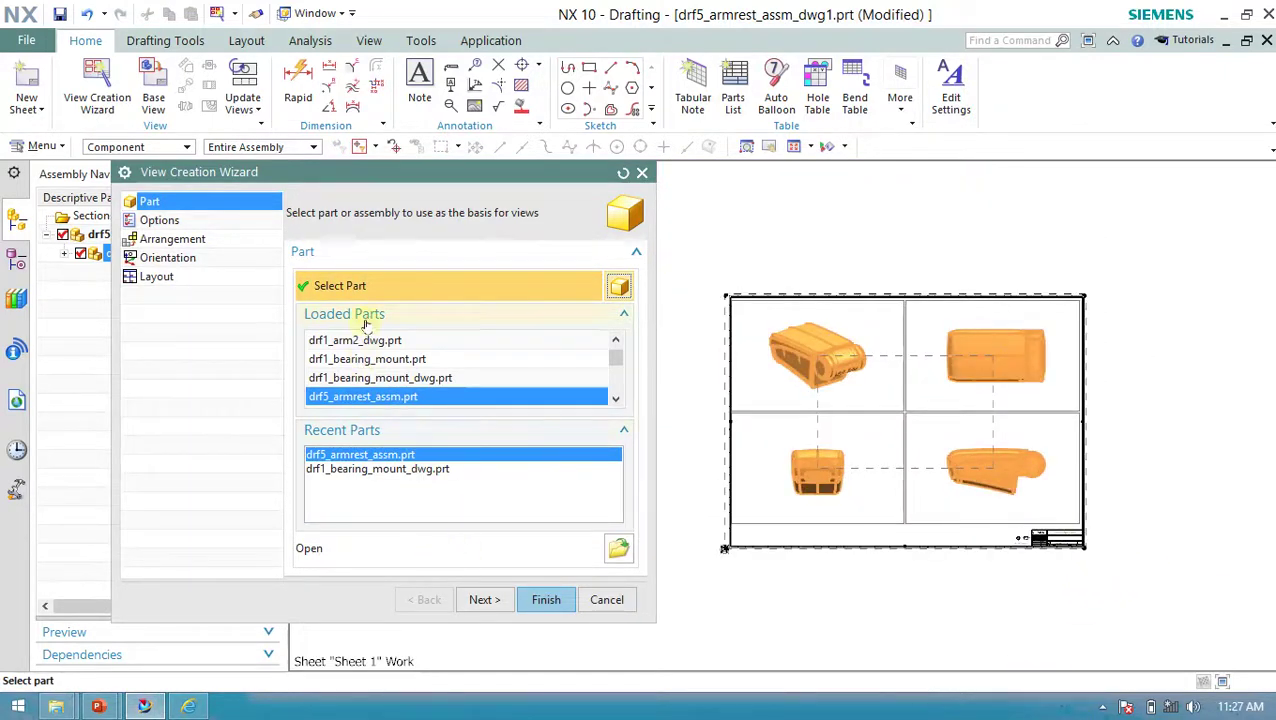
click(343, 341)
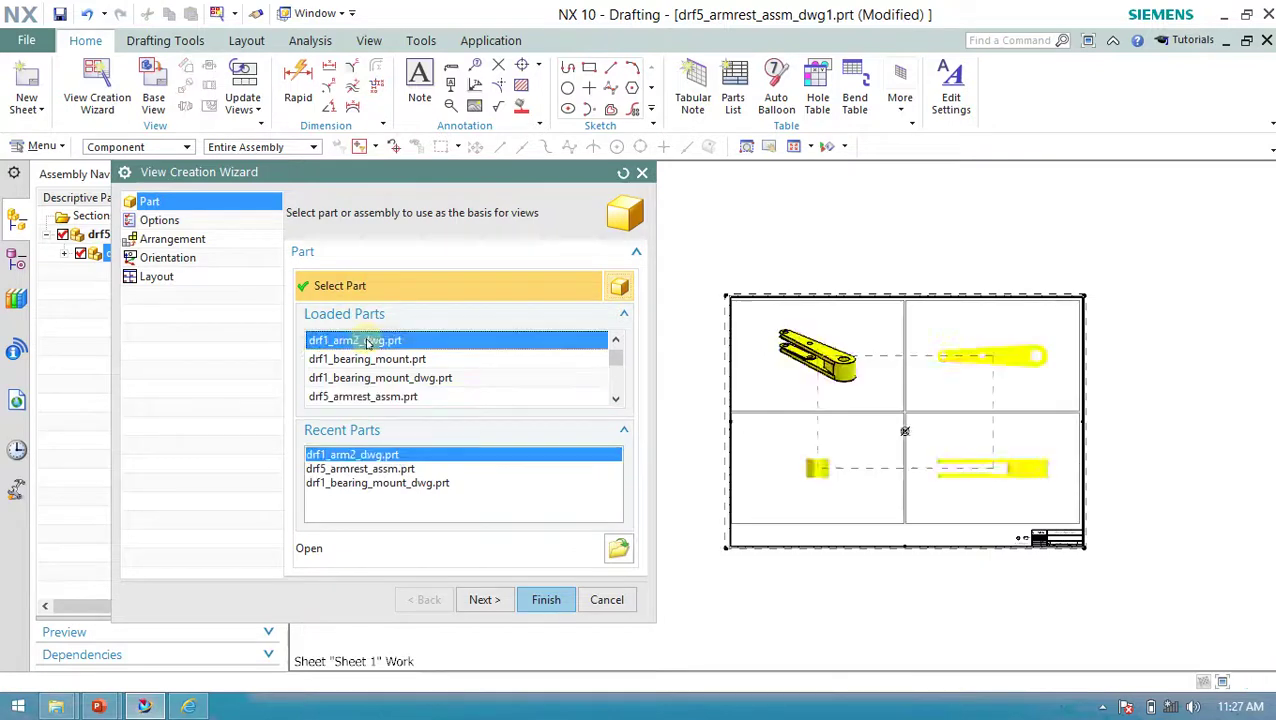
click(368, 360)
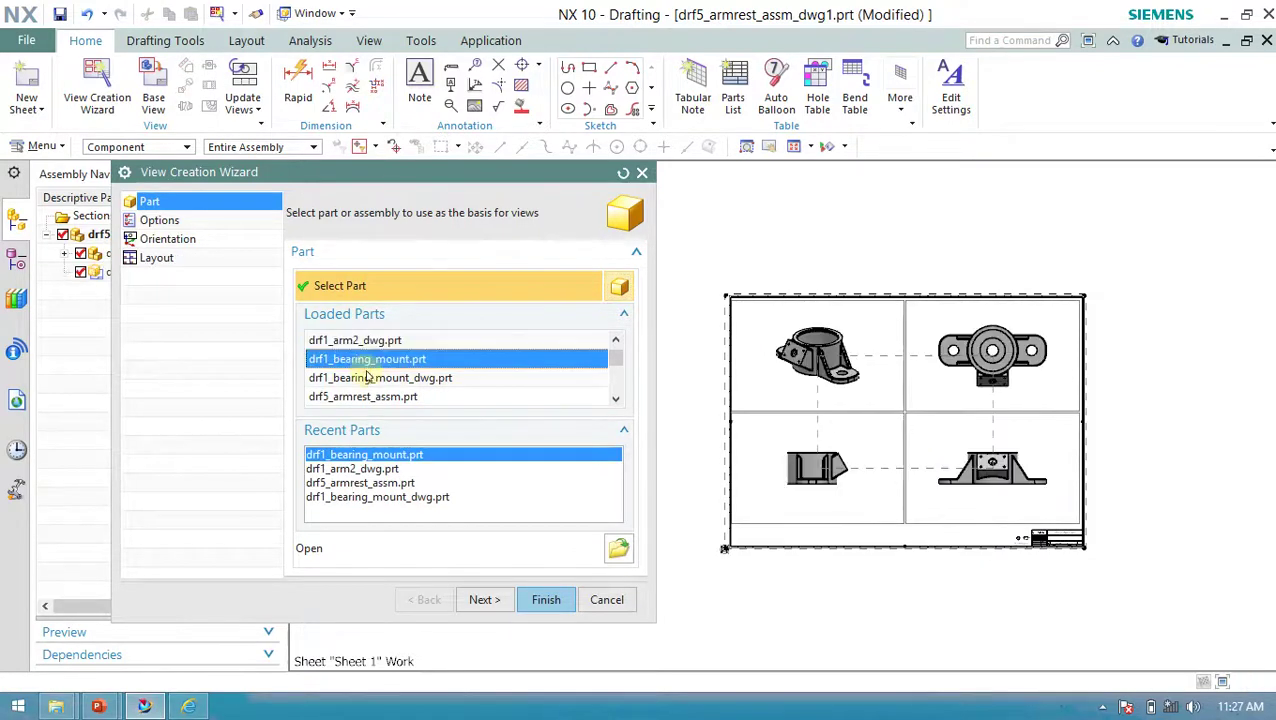
click(368, 378)
click(366, 397)
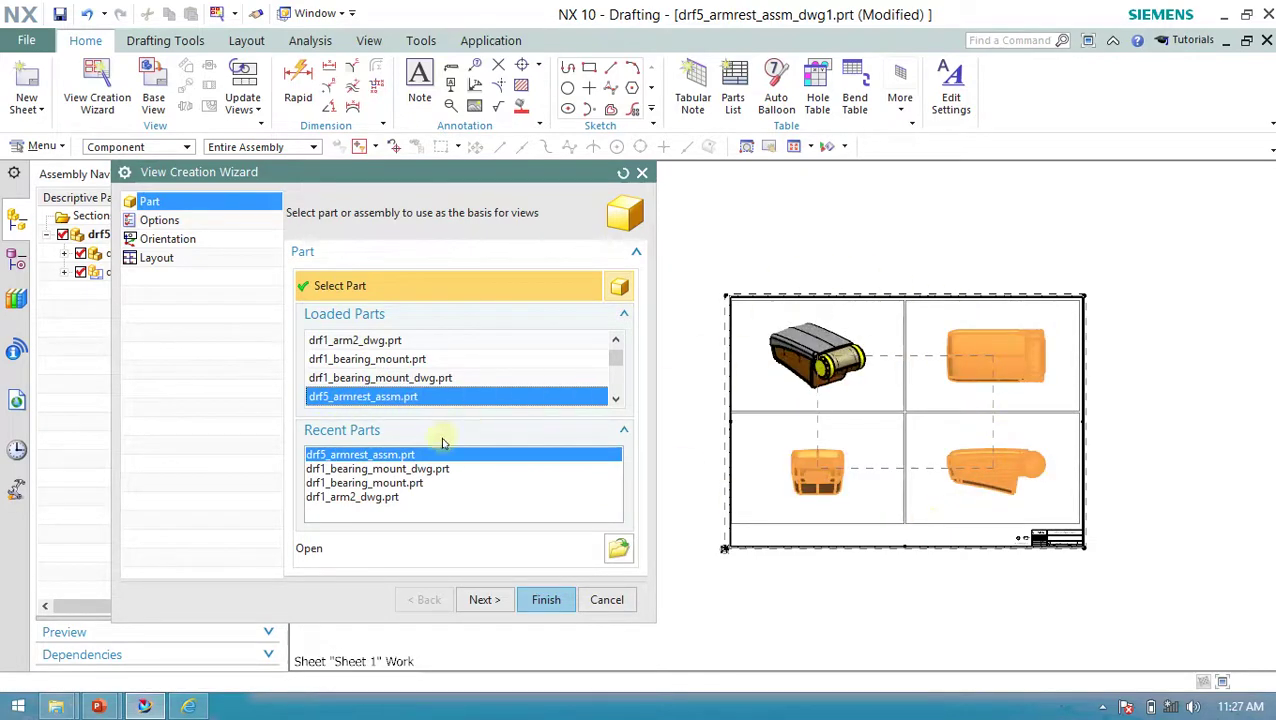
scroll(863, 432, up, 2)
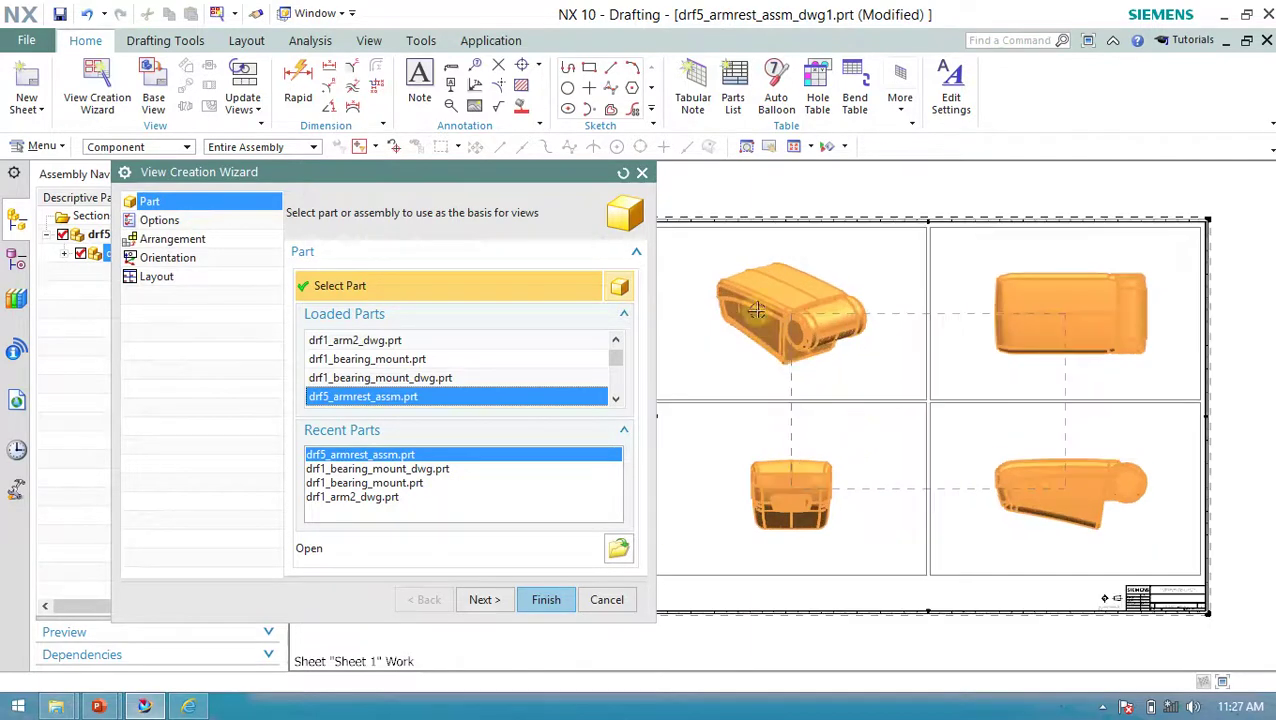
click(497, 604)
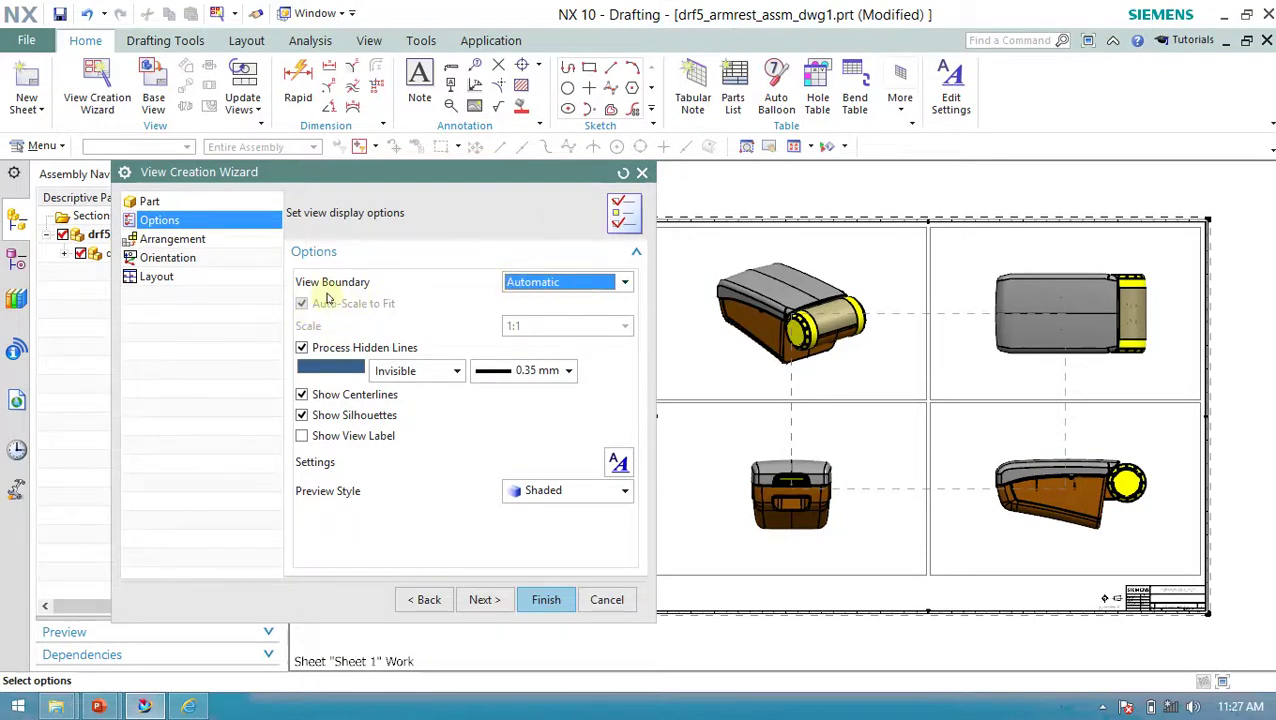
Try the Manual view boundary and return it to Automatic
click(567, 282)
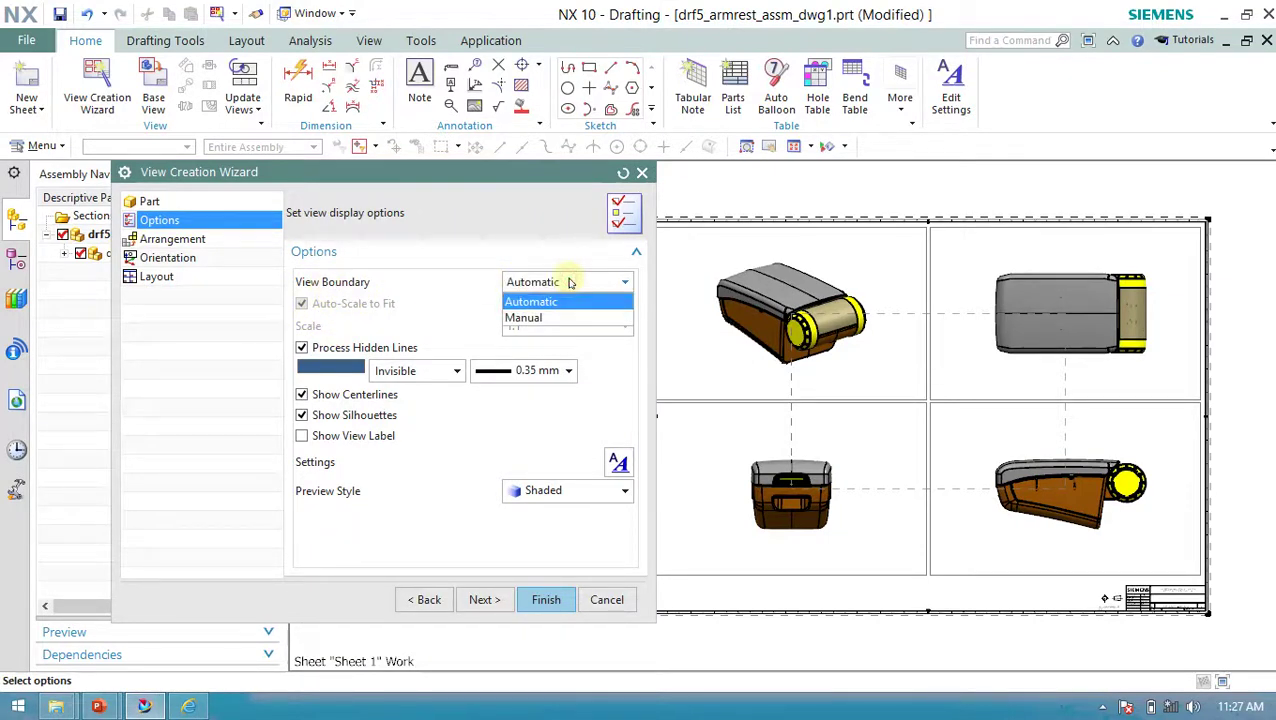
click(538, 318)
click(553, 284)
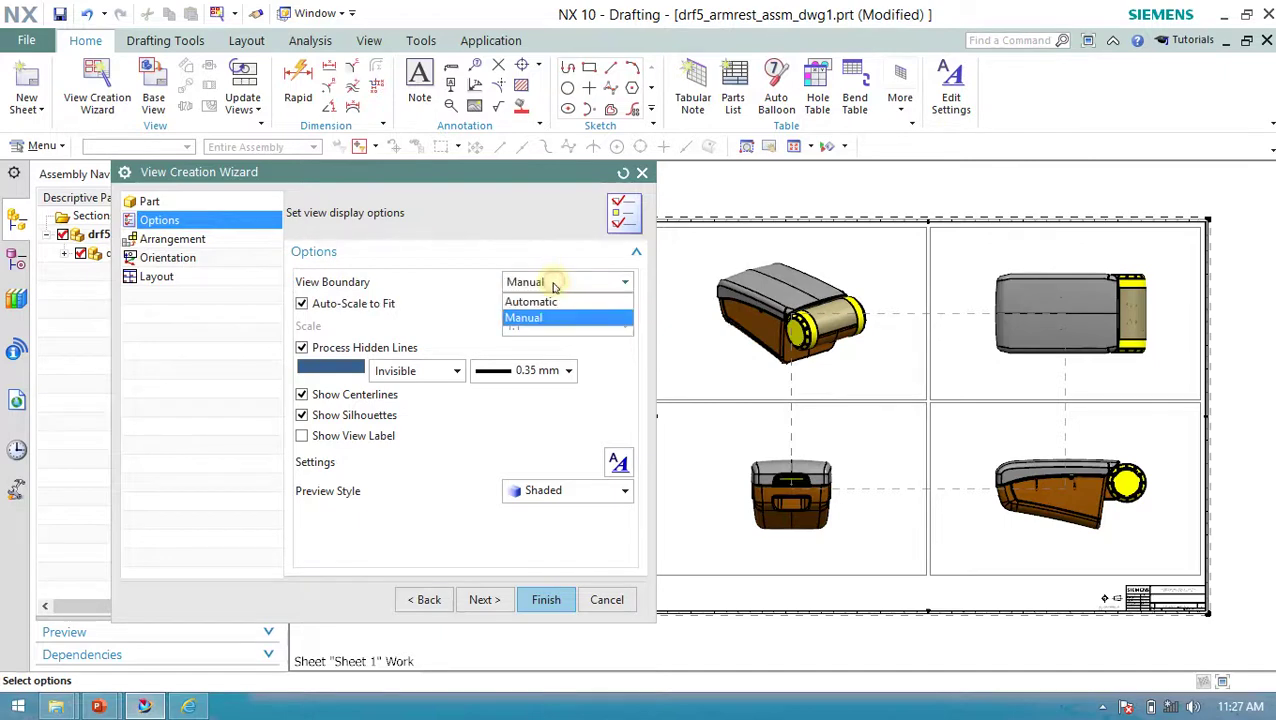
click(533, 301)
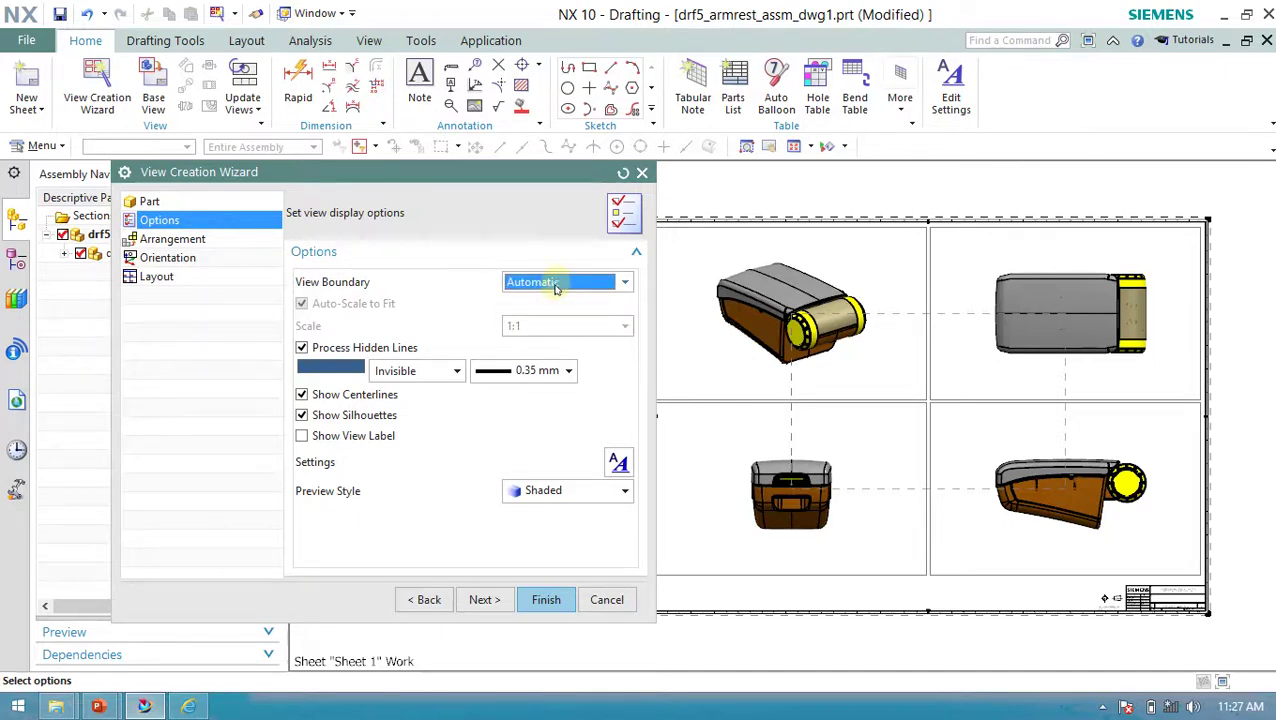
Set the hidden lines of the views to a dashed font with a 0.13 mm width
click(530, 371)
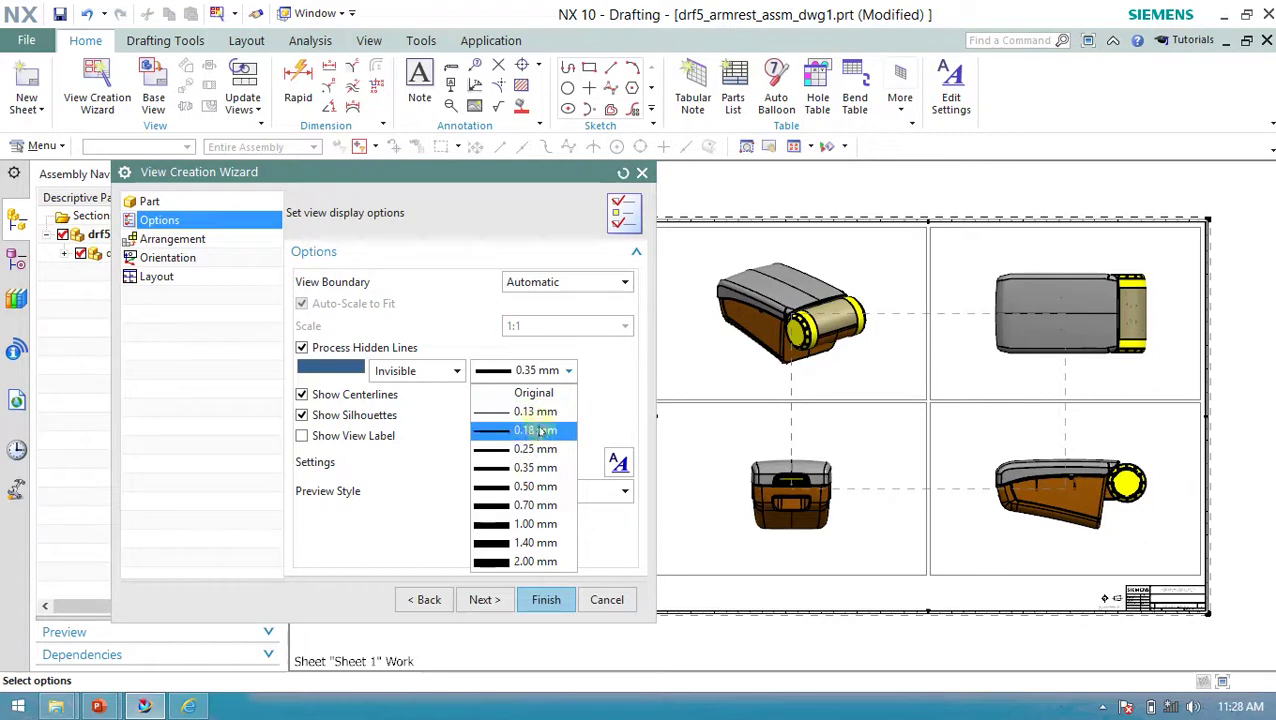
click(545, 411)
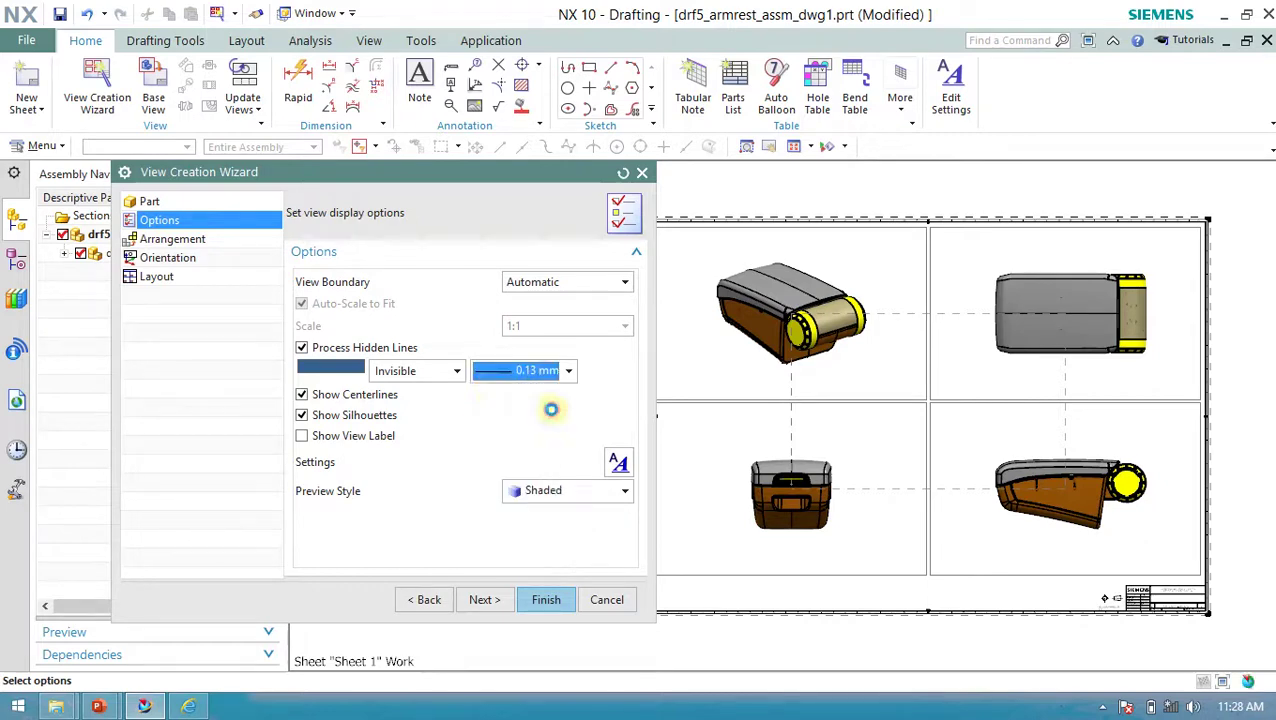
click(445, 373)
click(430, 416)
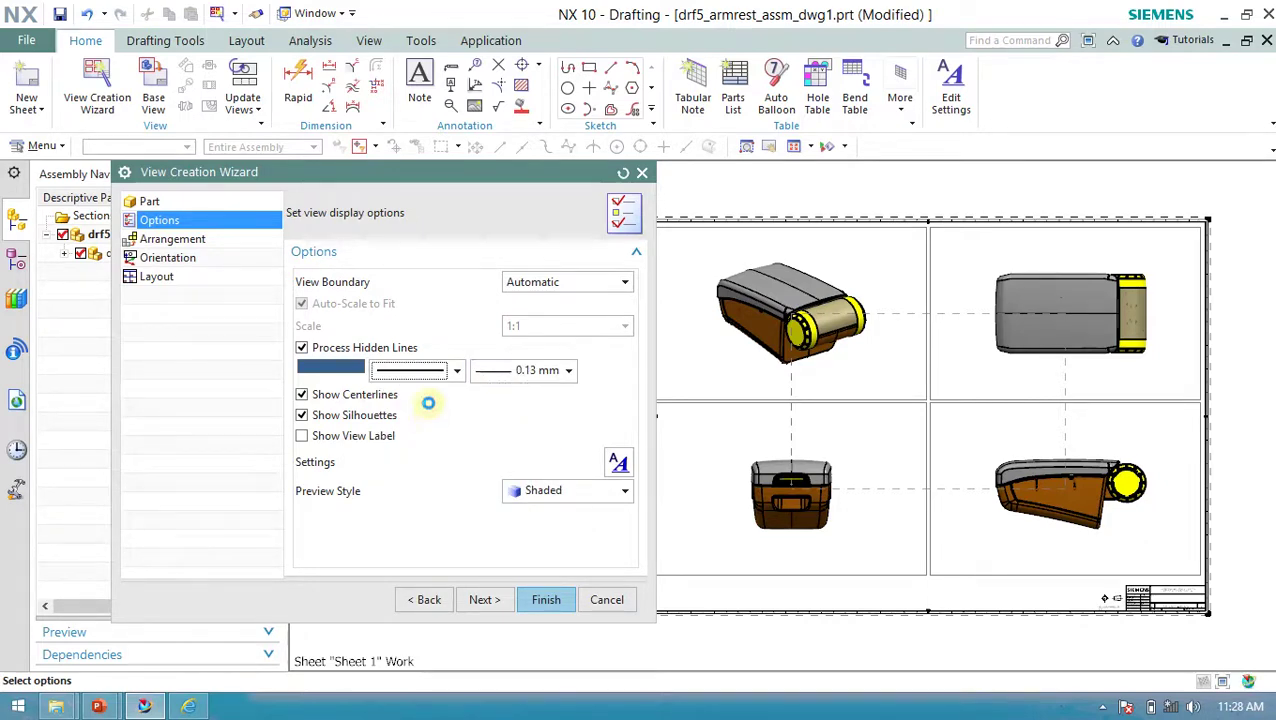
click(437, 373)
click(423, 428)
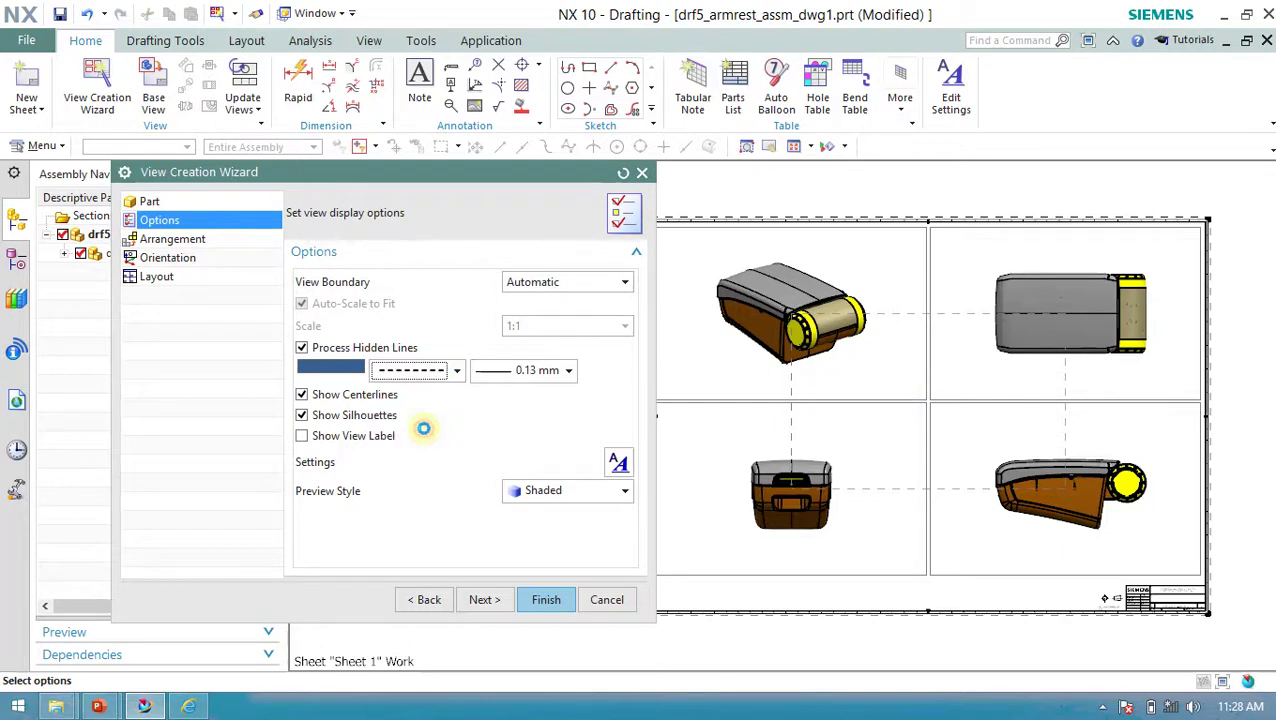
Set the view preview style to Wireframe and inspect the isometric preview up close
click(576, 495)
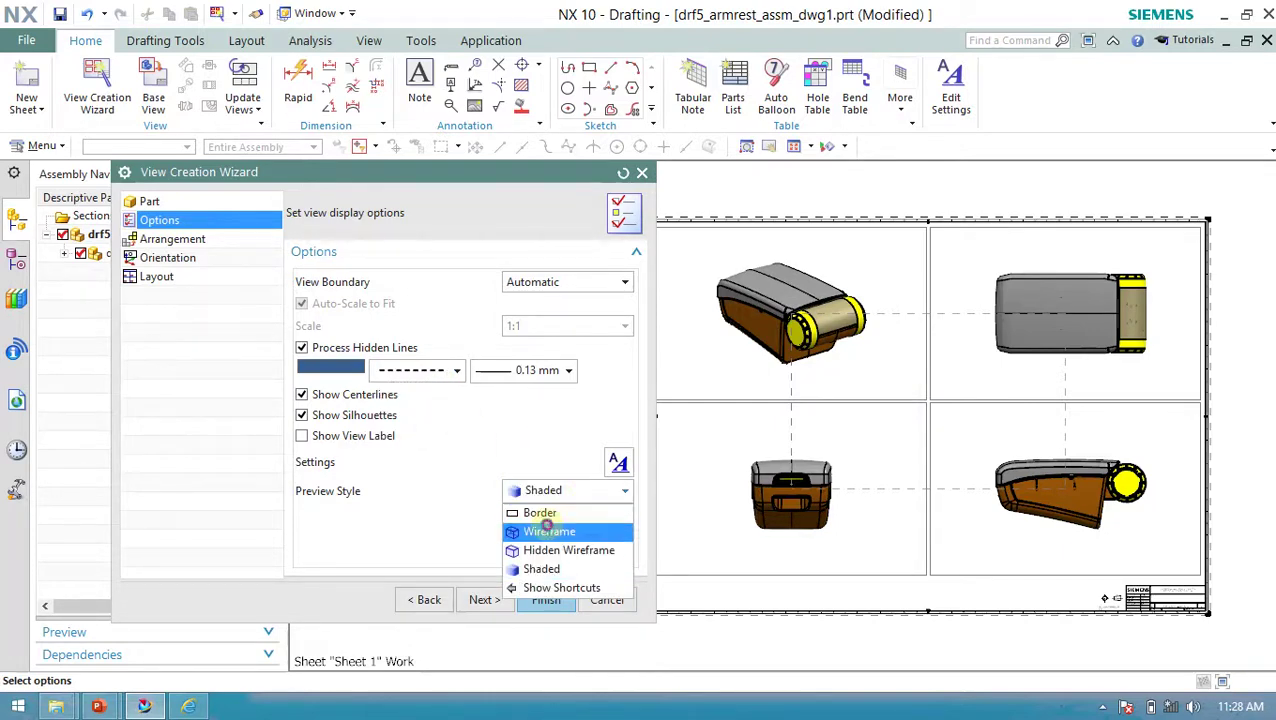
click(548, 531)
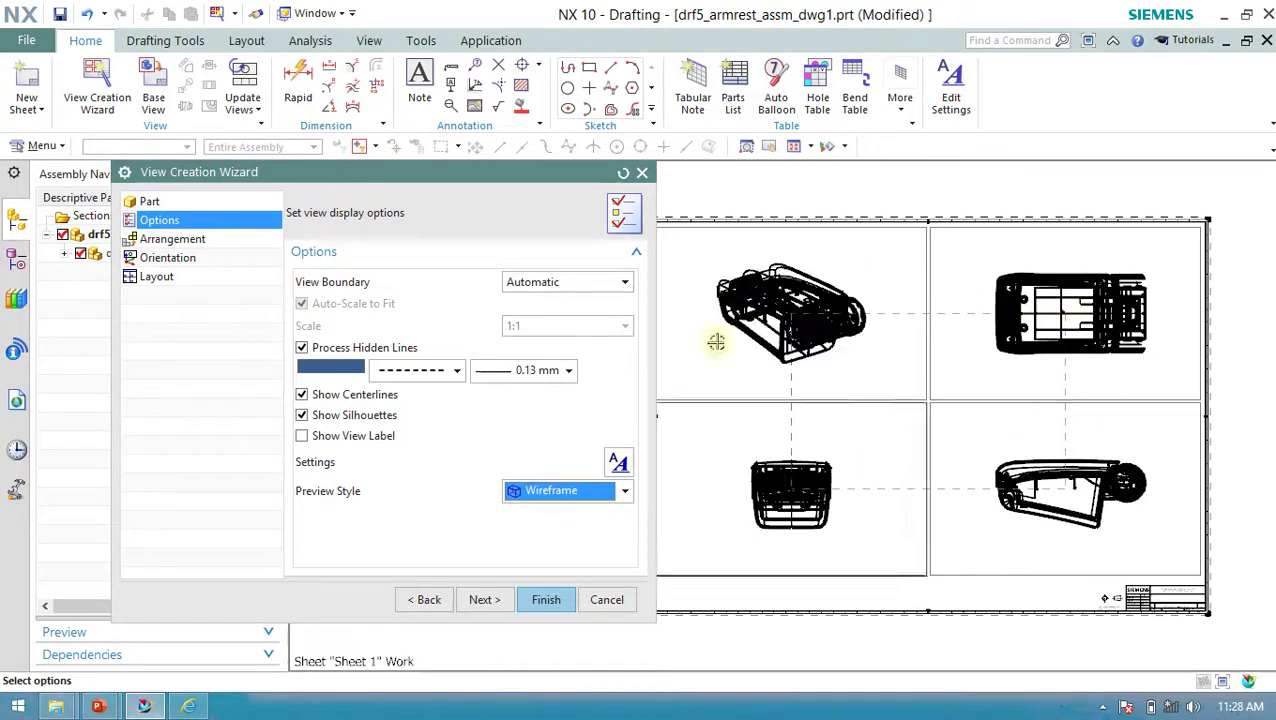
scroll(750, 293, up, 5)
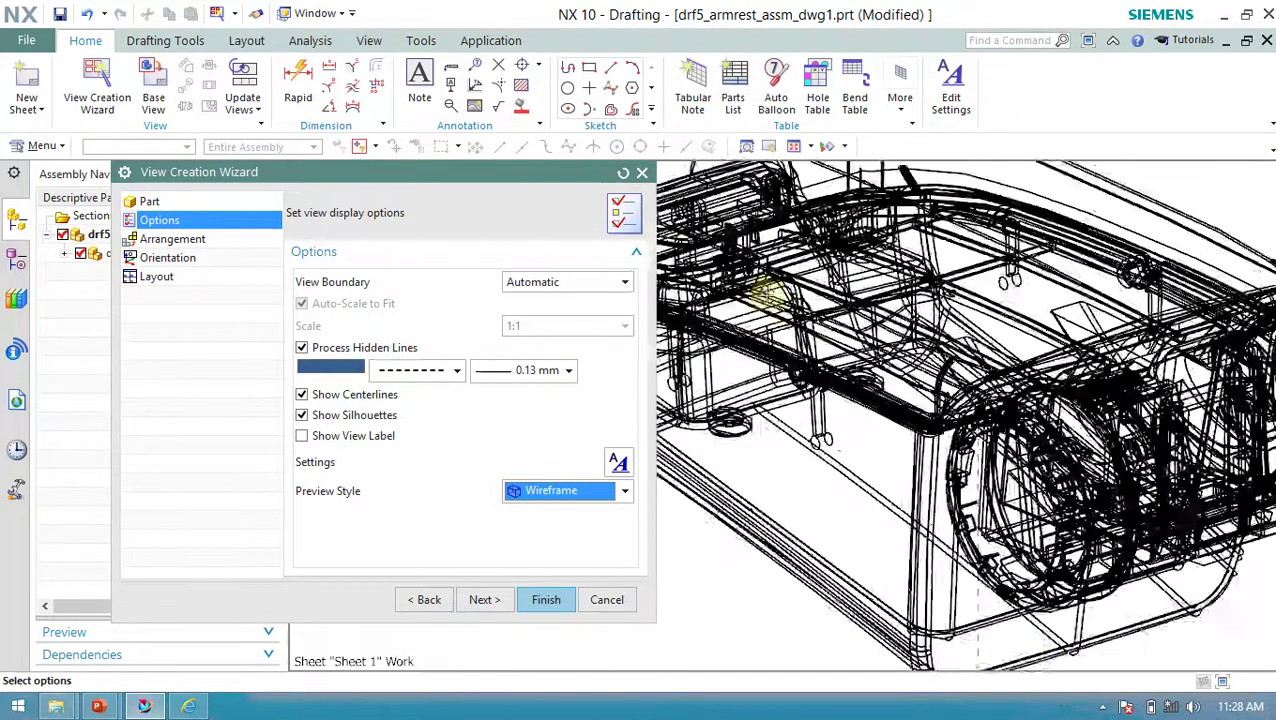
scroll(763, 291, down, 5)
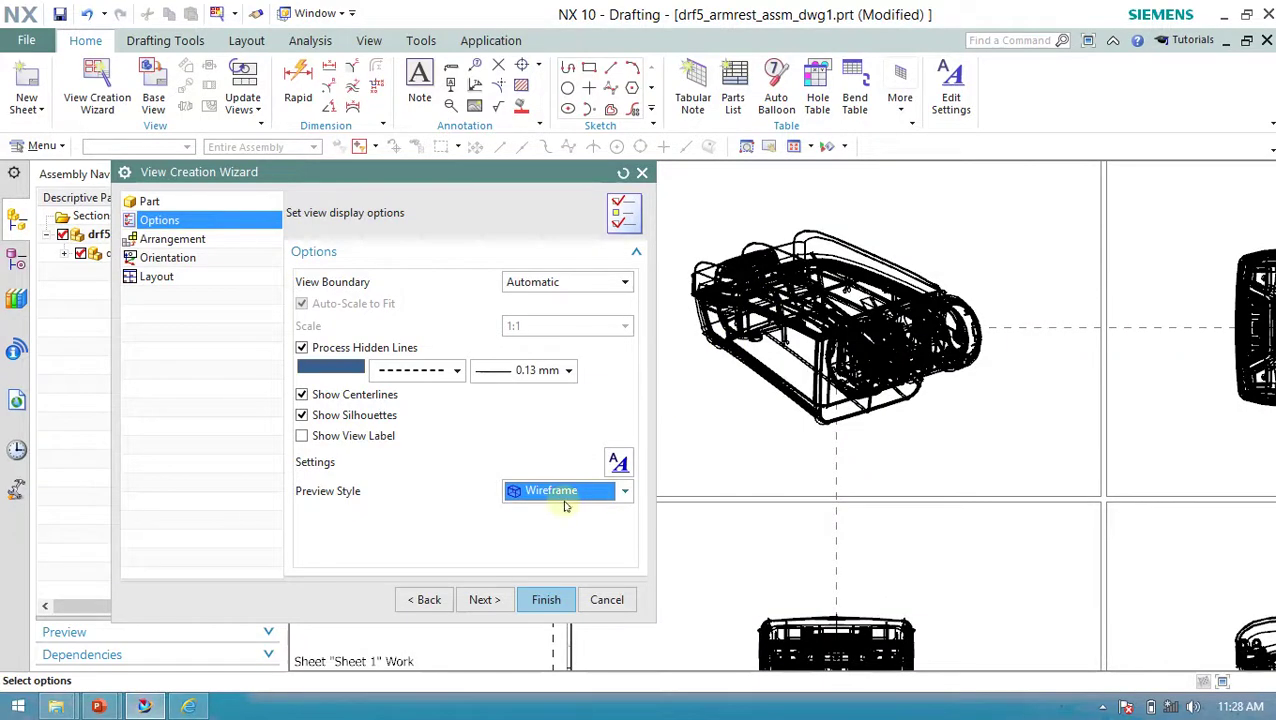
Set the view preview style to Shaded and proceed to the arrangement settings
click(578, 494)
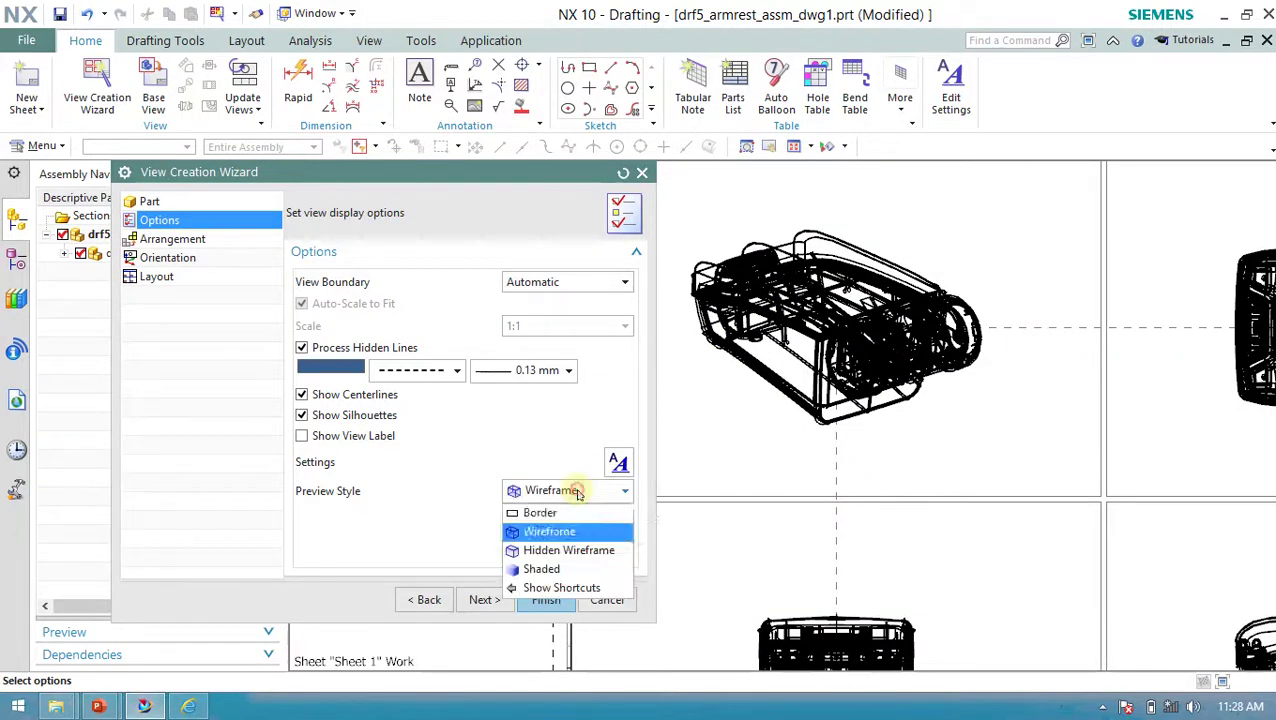
click(543, 569)
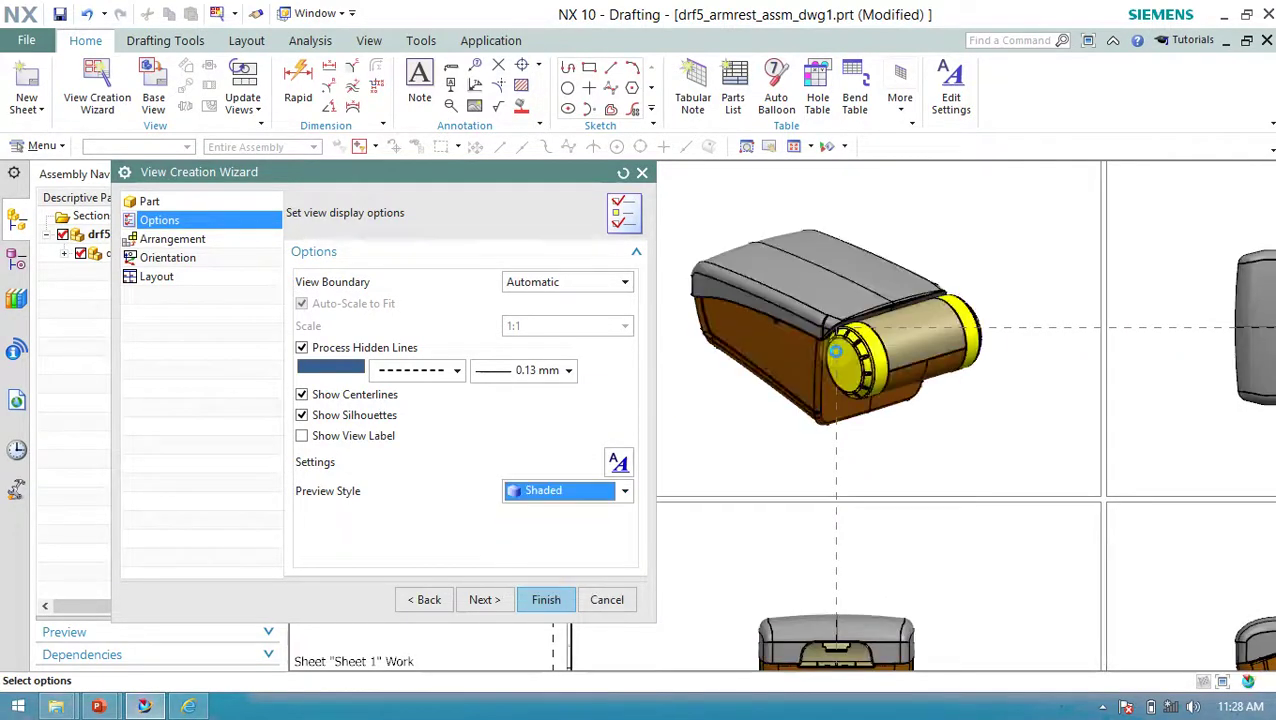
scroll(793, 313, down, 3)
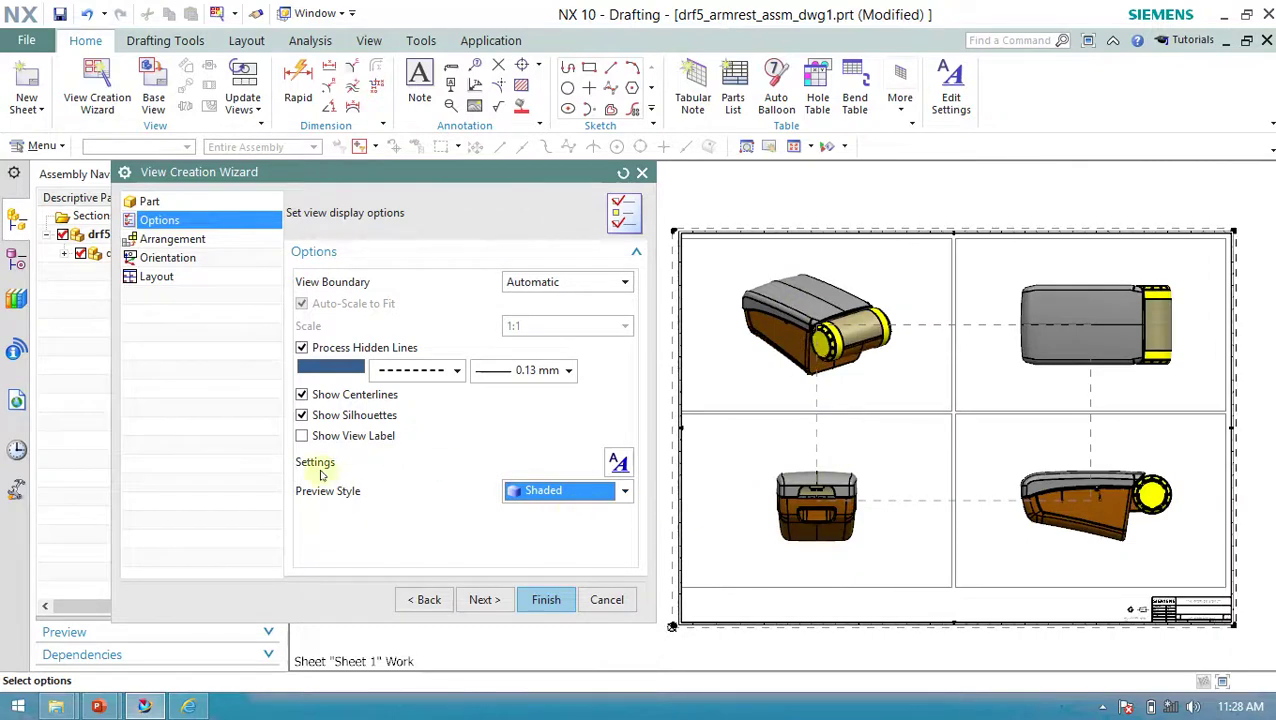
click(488, 599)
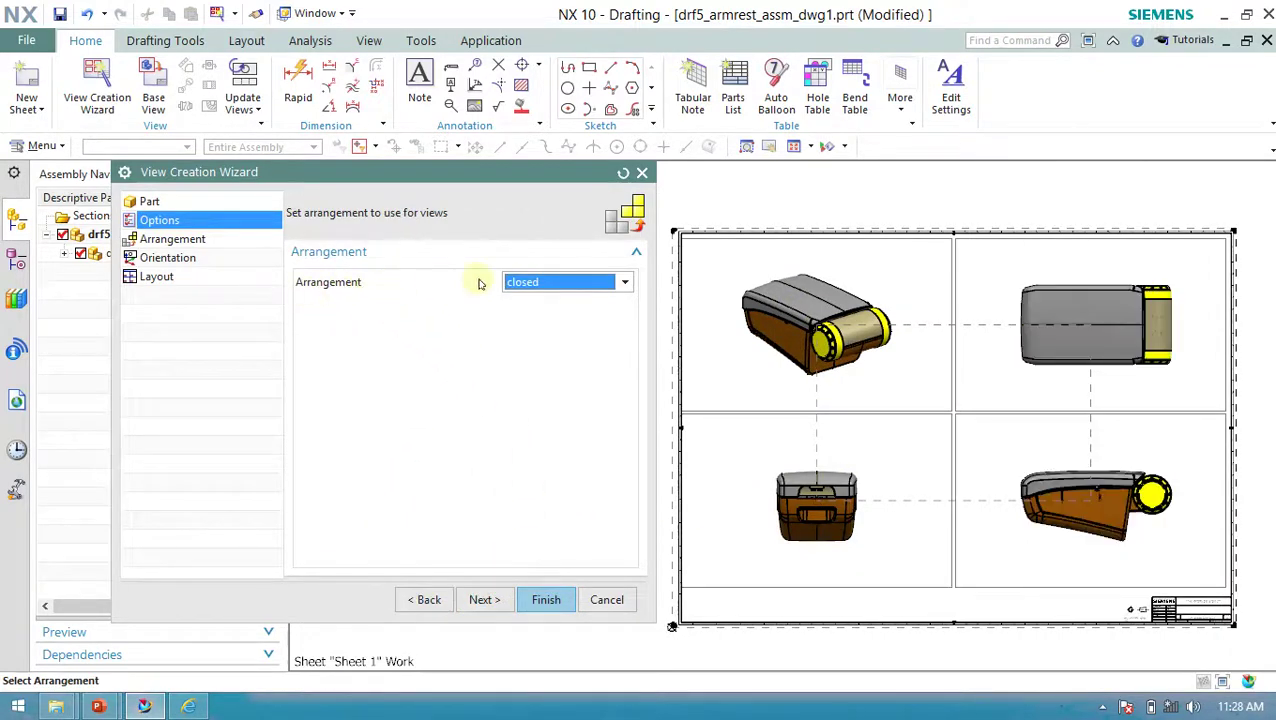
Try the fully_opened arrangement for the views, inspect its preview and return the arrangement to closed
click(565, 282)
click(547, 318)
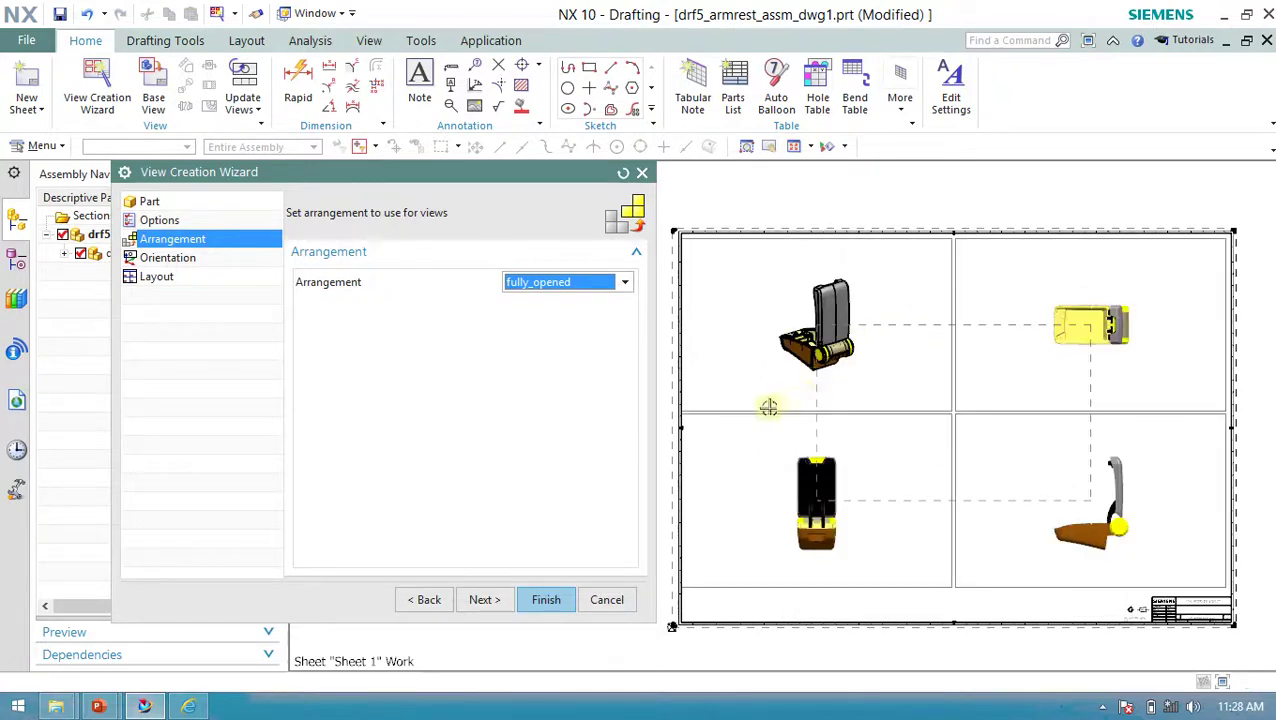
scroll(855, 393, up, 3)
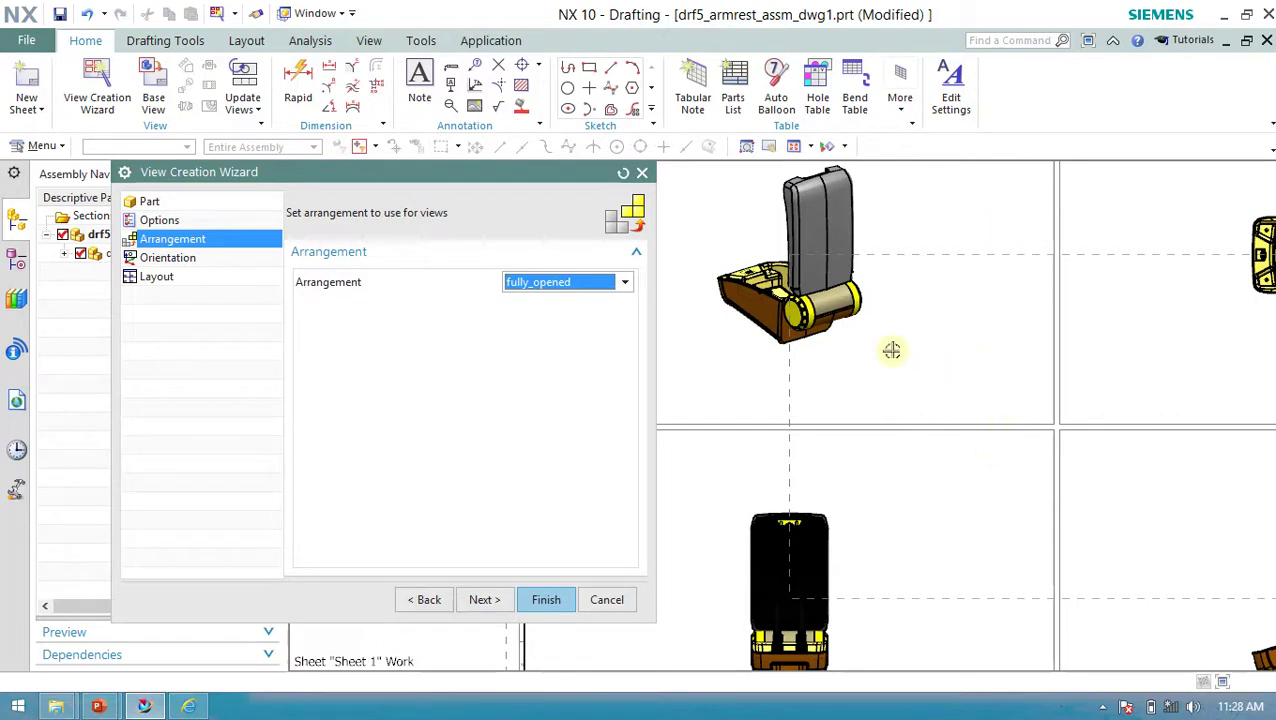
scroll(882, 354, down, 3)
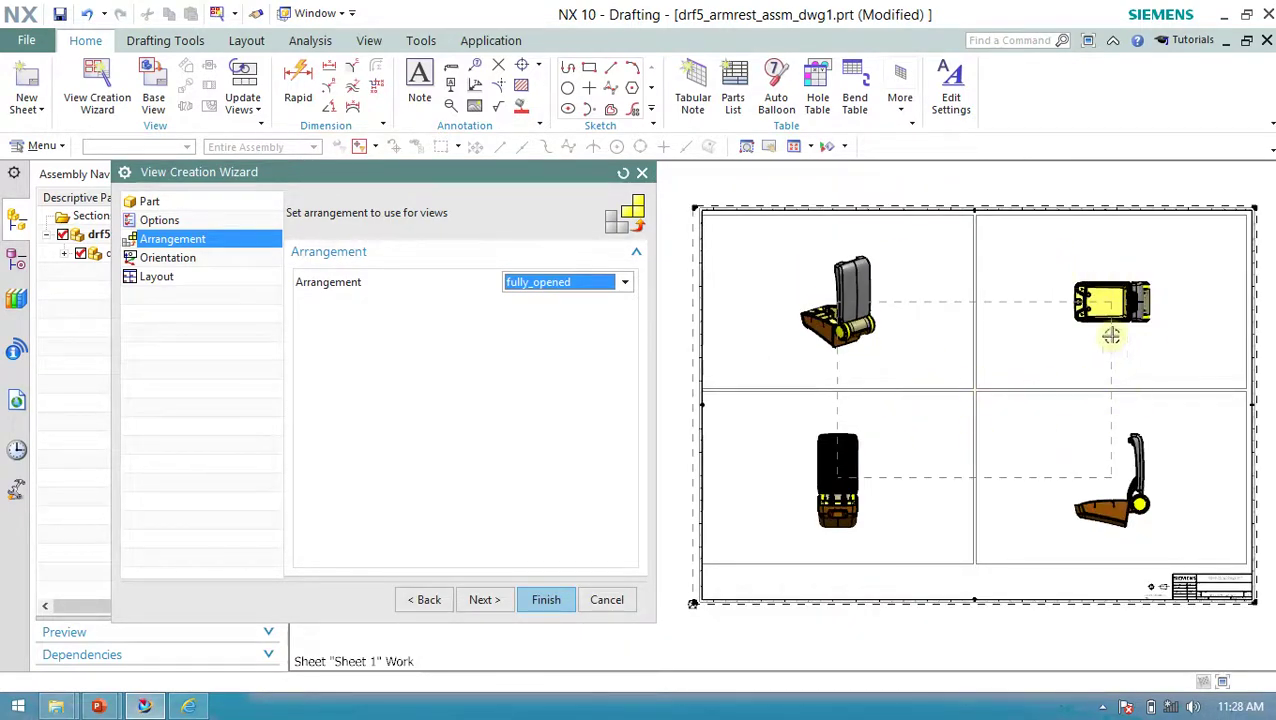
click(567, 284)
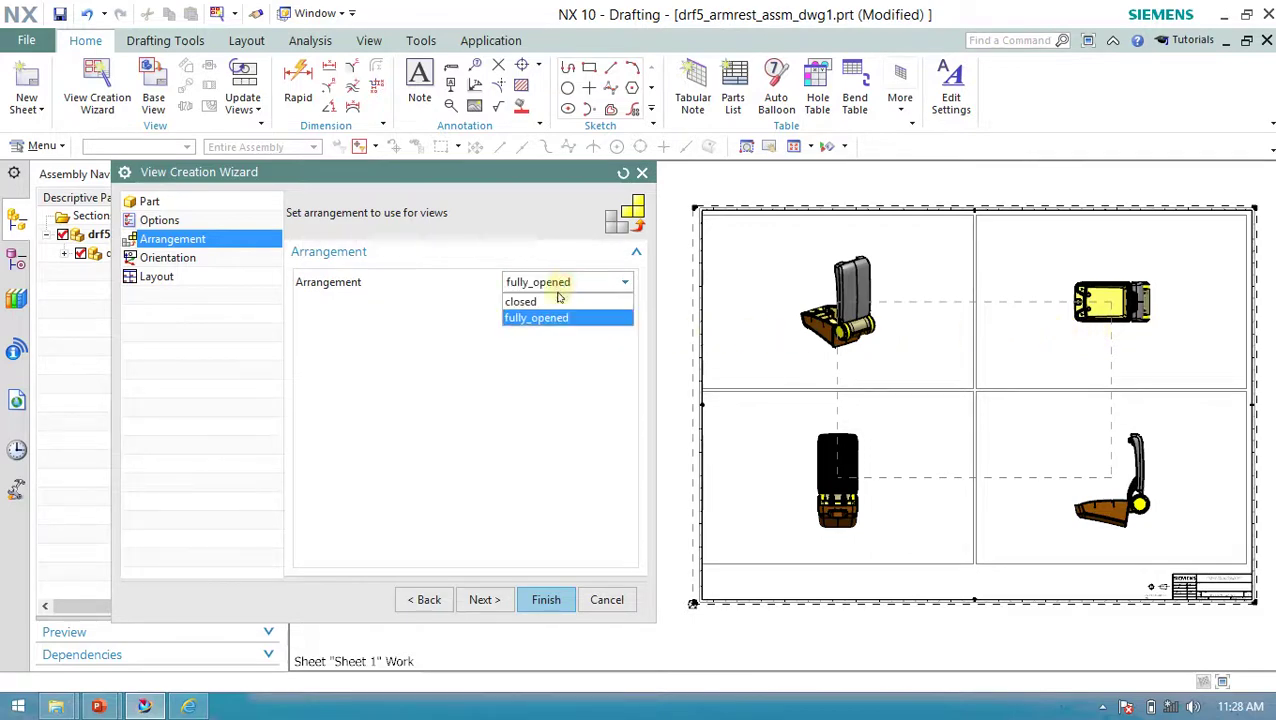
click(543, 300)
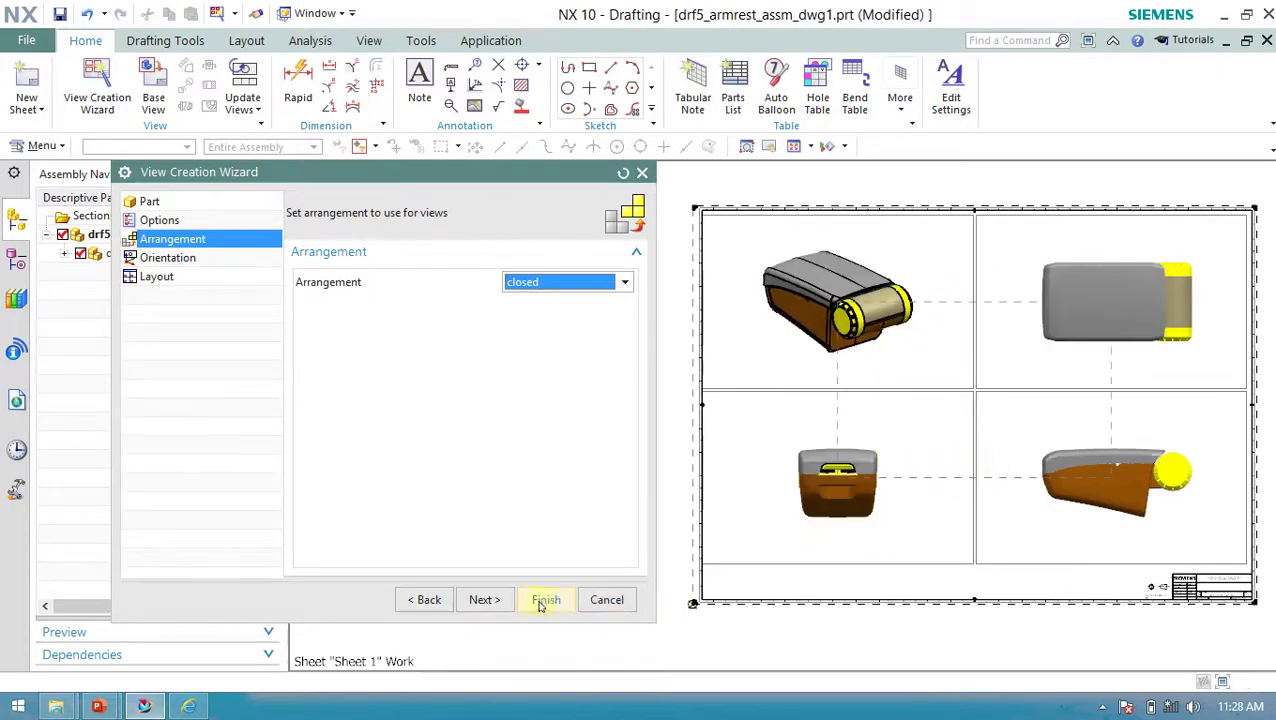
Proceed to the parent view orientation, try Right, return it to Front and continue to the view layout
click(484, 599)
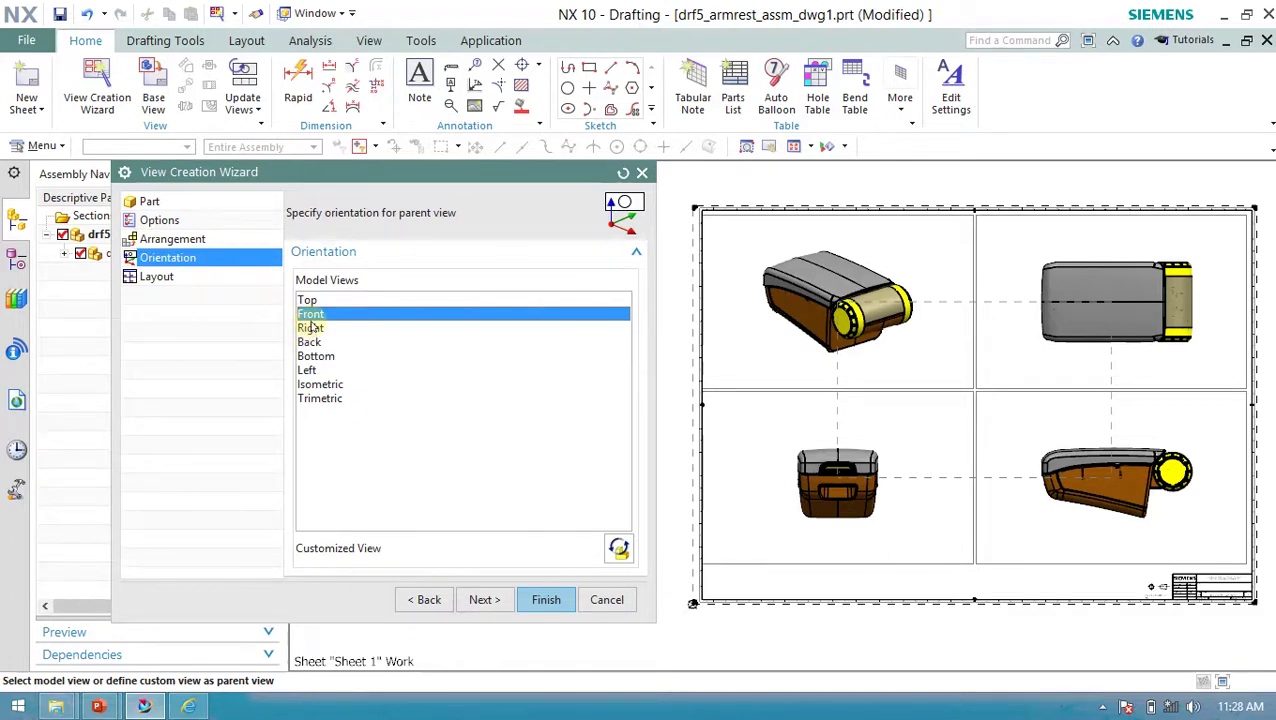
click(311, 327)
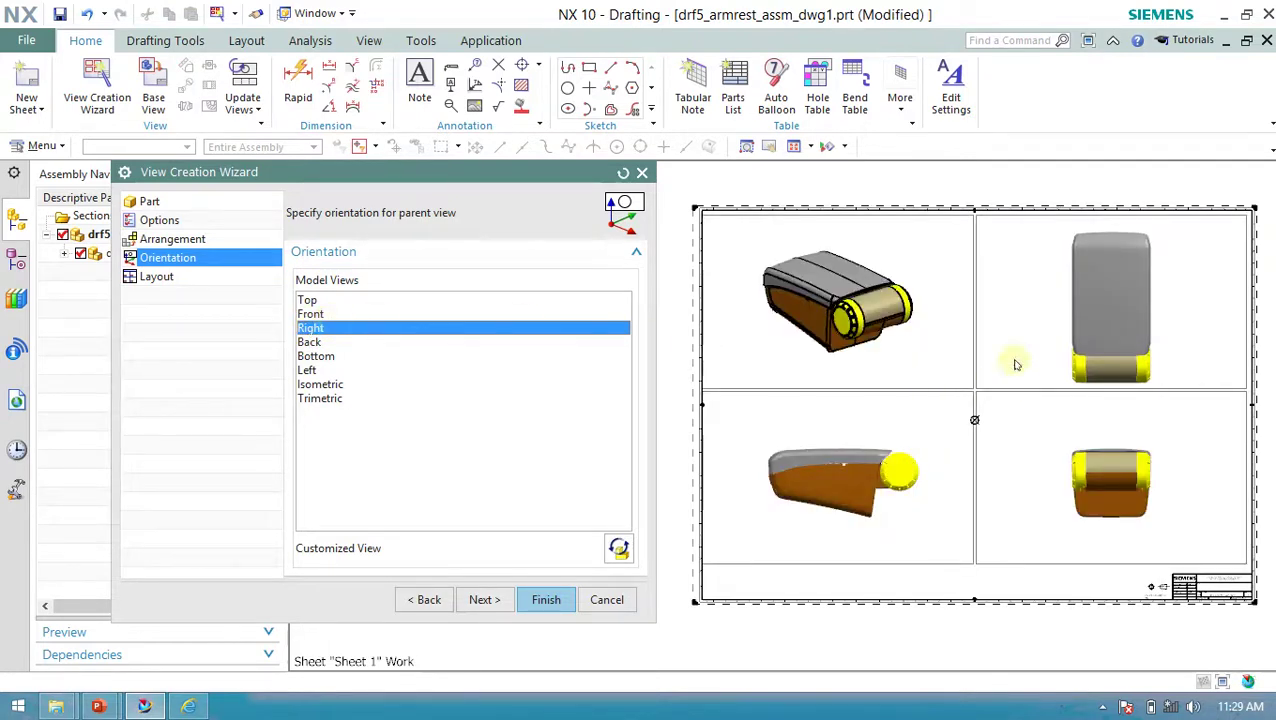
click(328, 313)
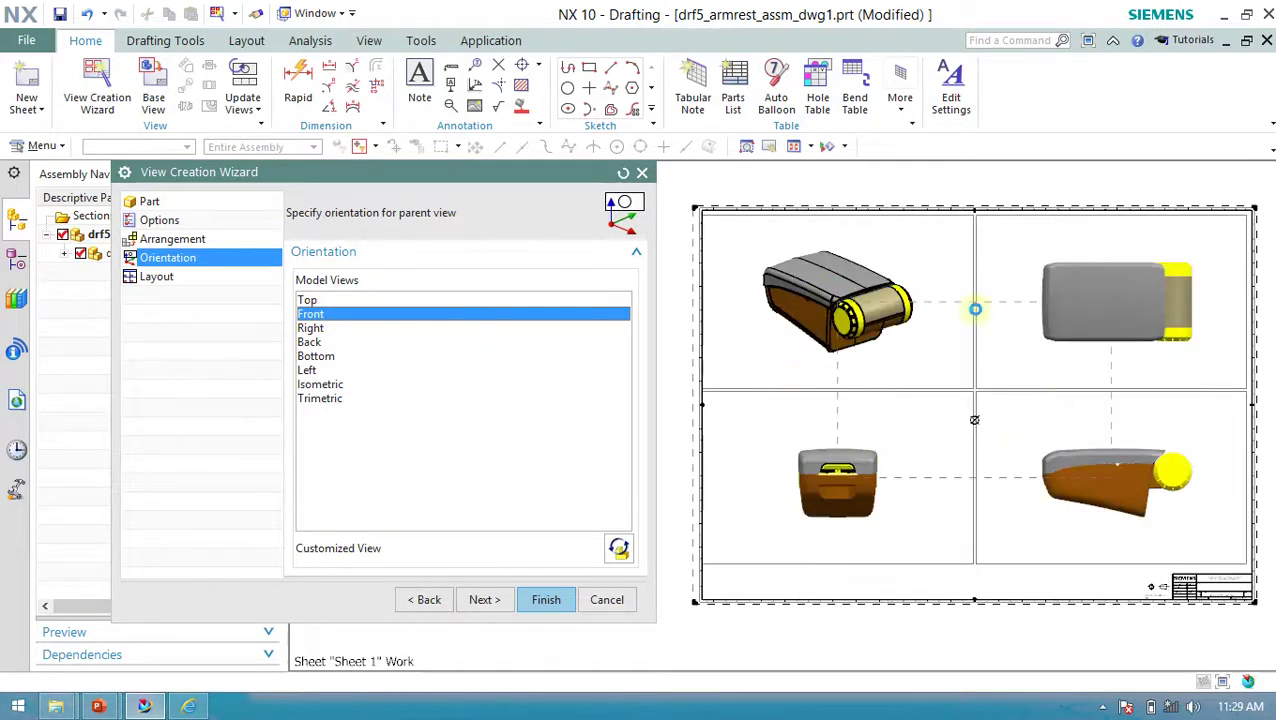
click(484, 599)
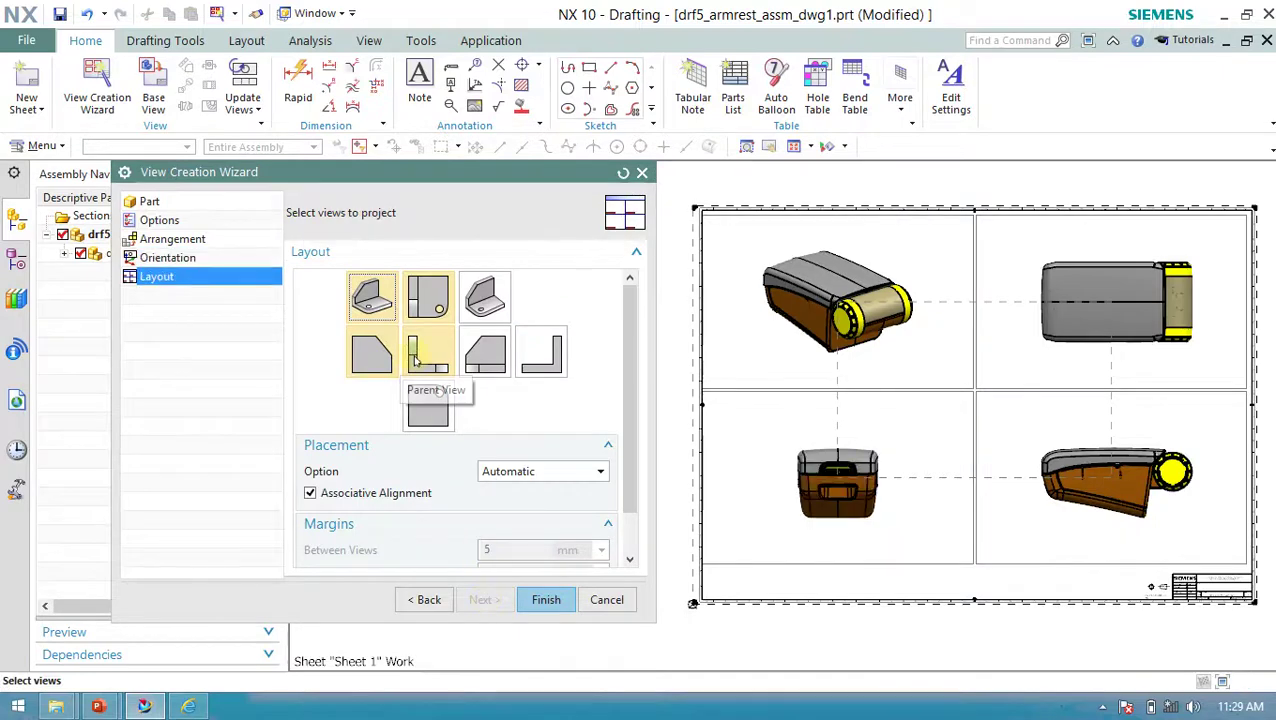
Remove the isometric, left and top projected views from the layout, leaving only the parent view
click(371, 297)
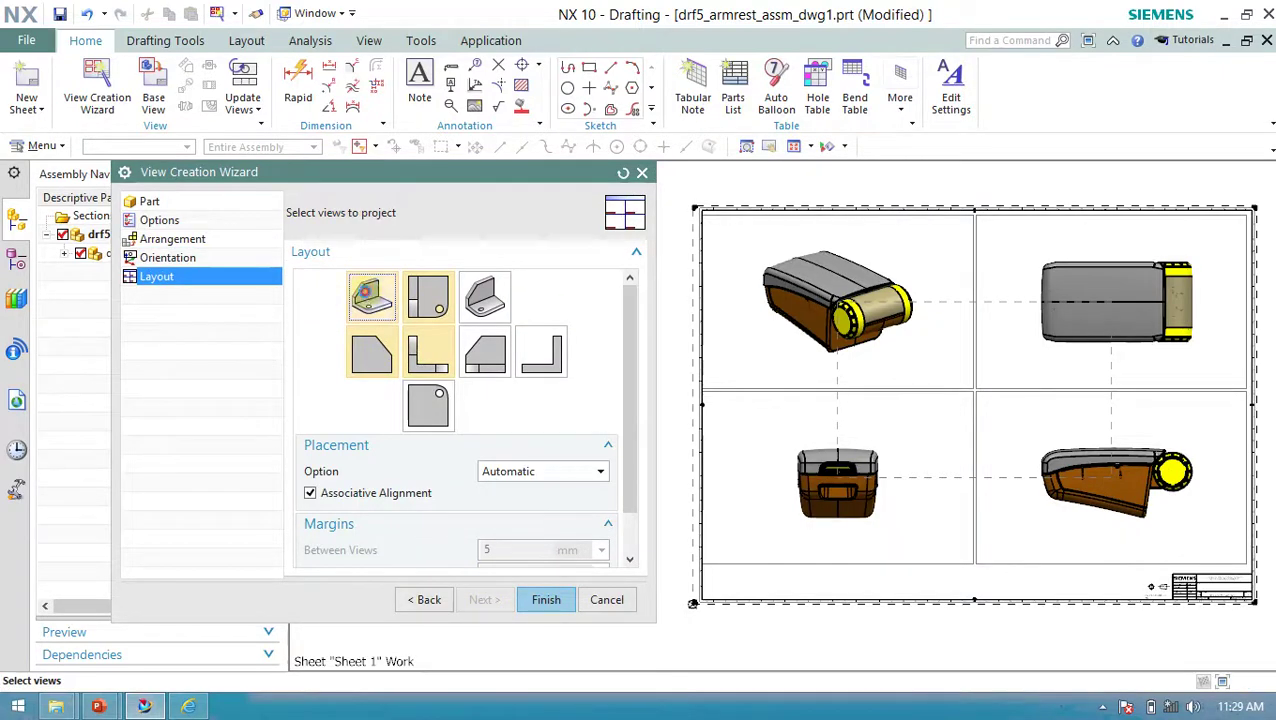
click(371, 355)
click(428, 295)
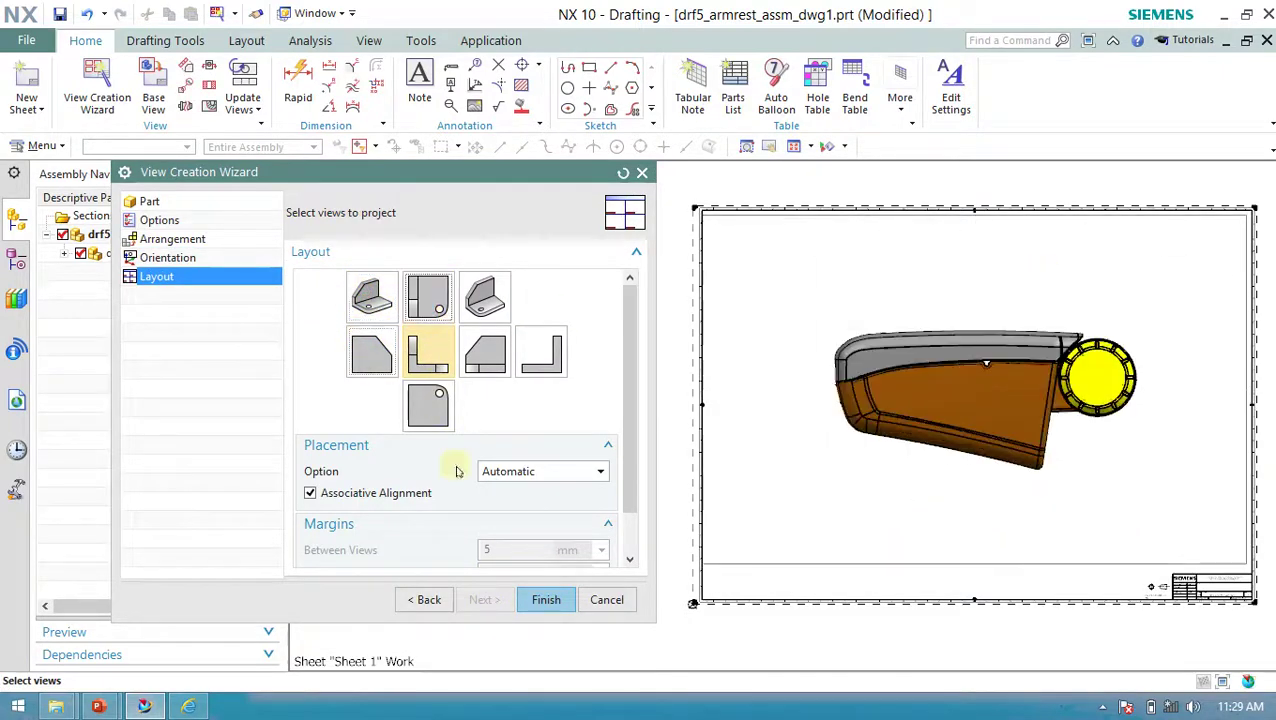
Go back to the orientation, try Back and Bottom, set Right as the parent view and return to the layout
click(427, 599)
click(380, 345)
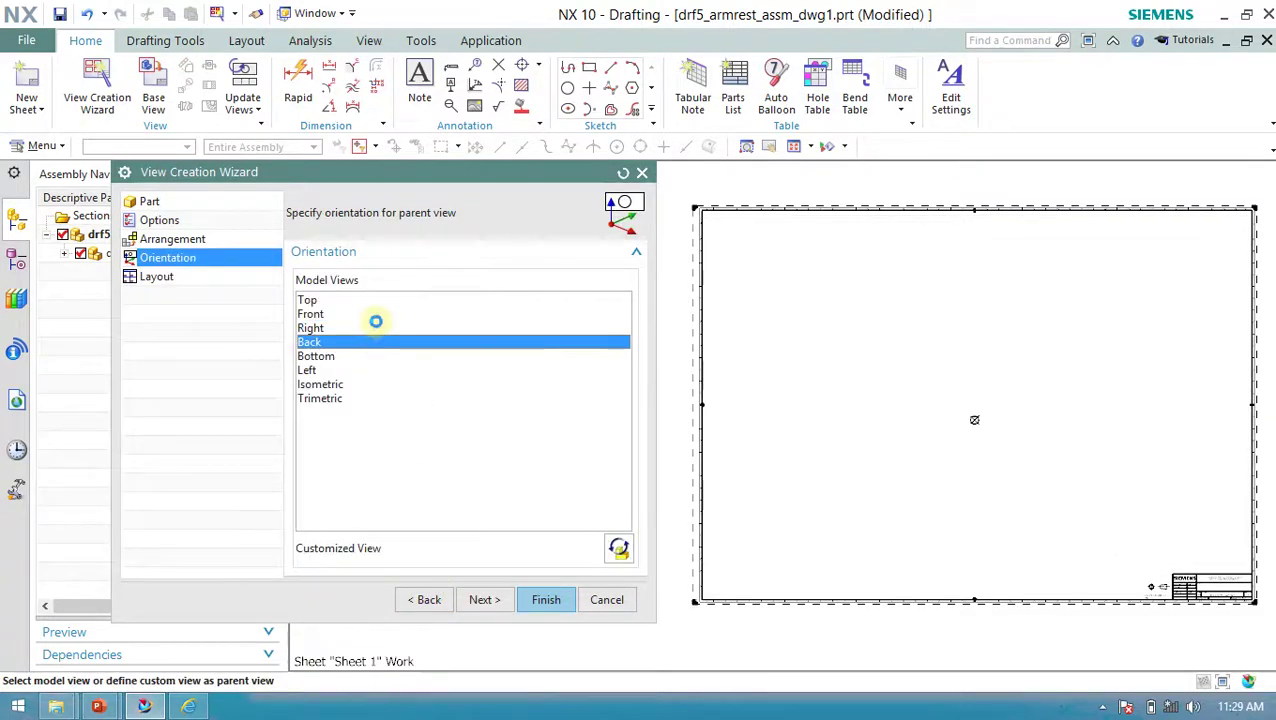
click(362, 356)
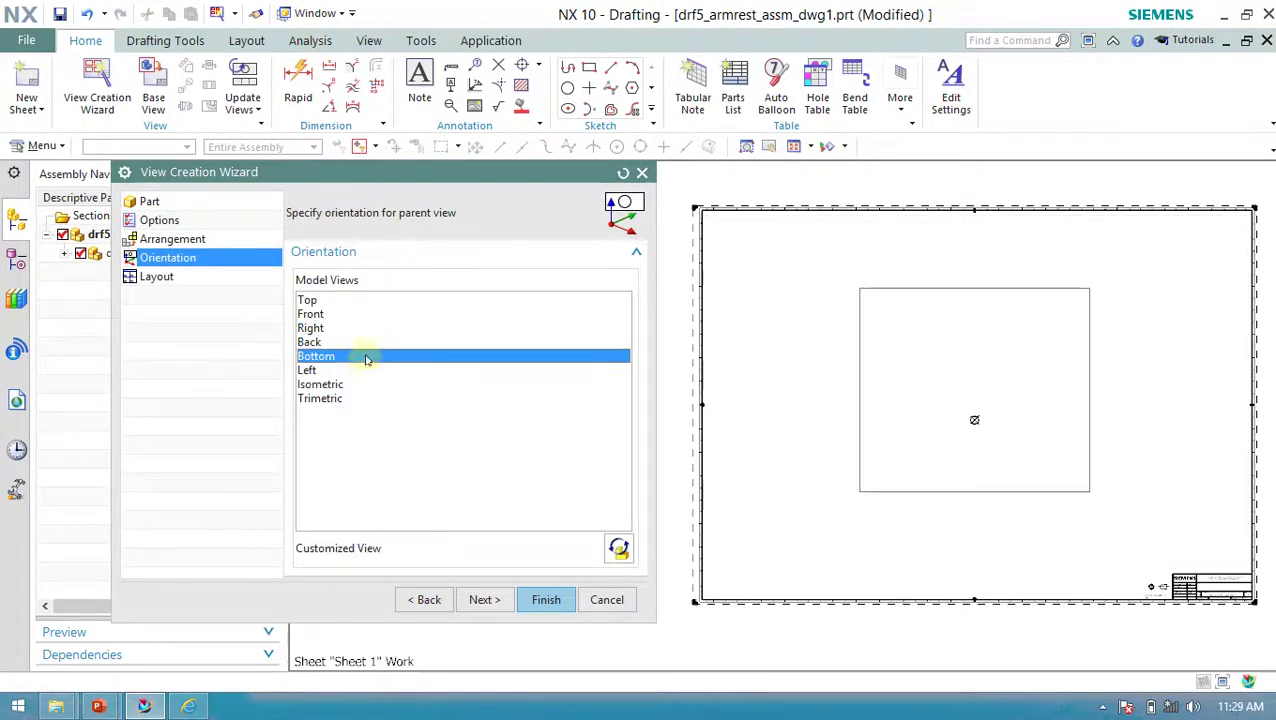
click(370, 328)
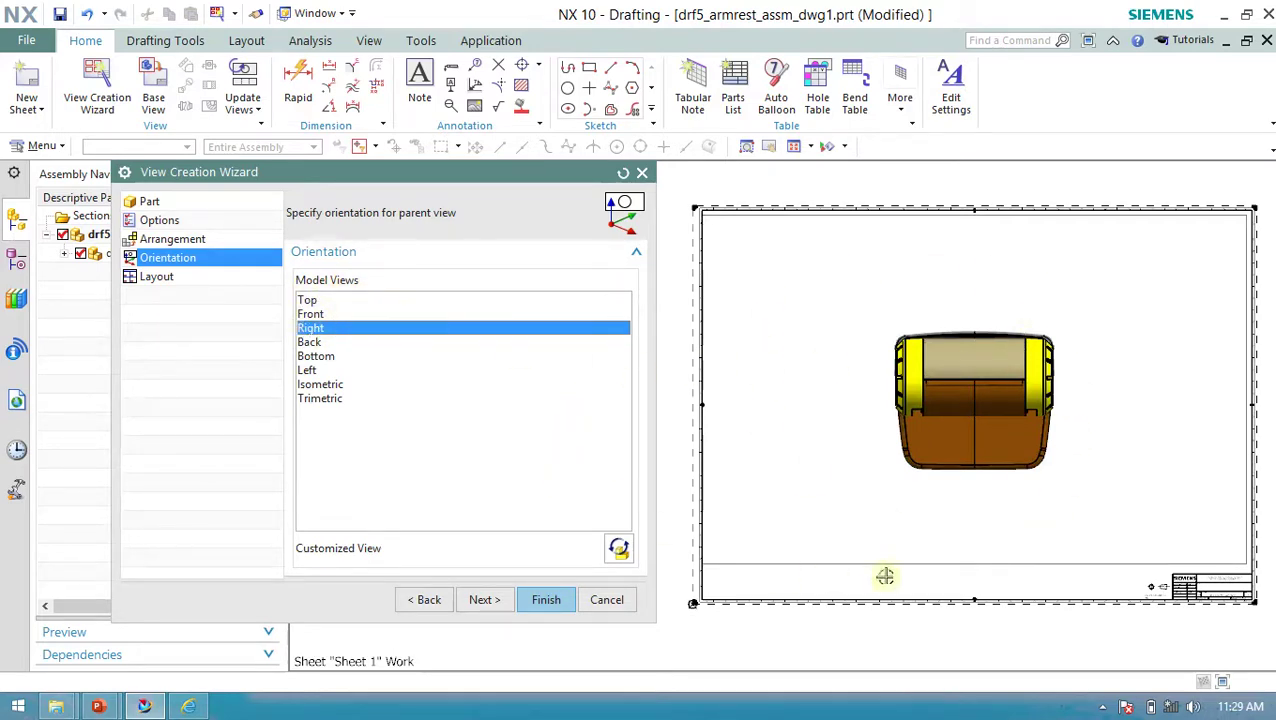
click(484, 599)
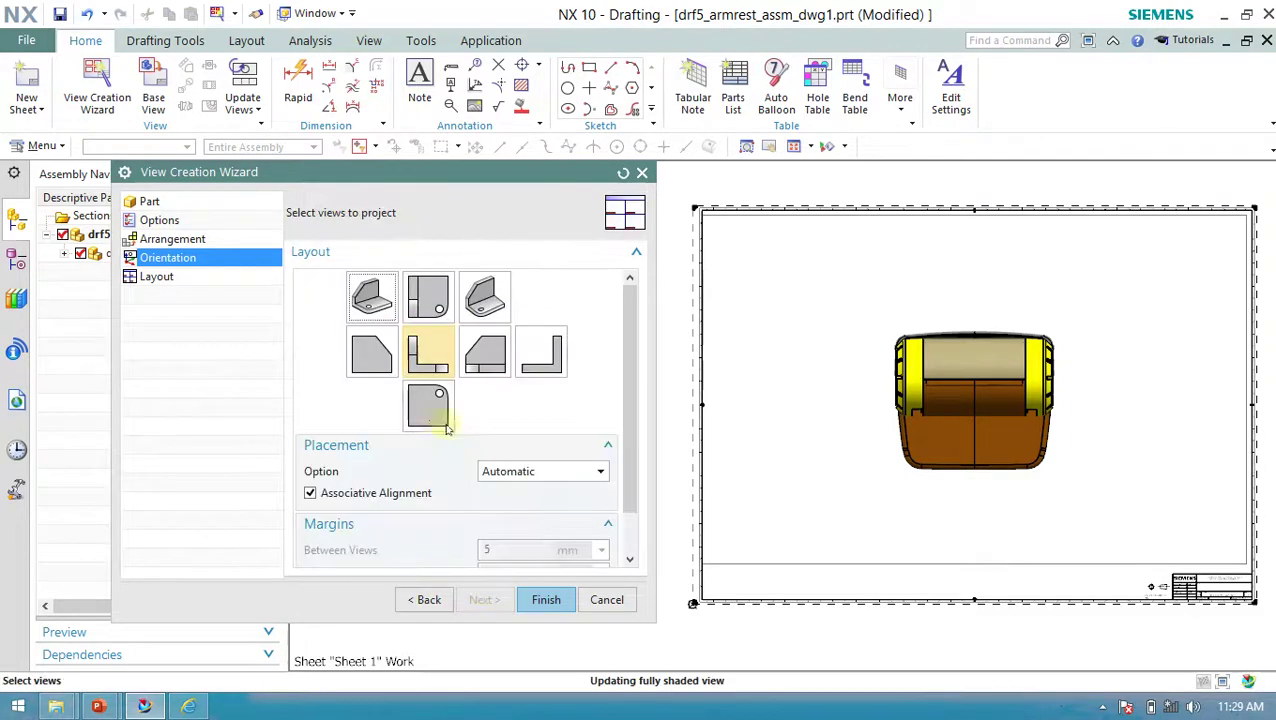
Add the top, left and isometric projected views around the Right parent view
click(436, 300)
click(436, 309)
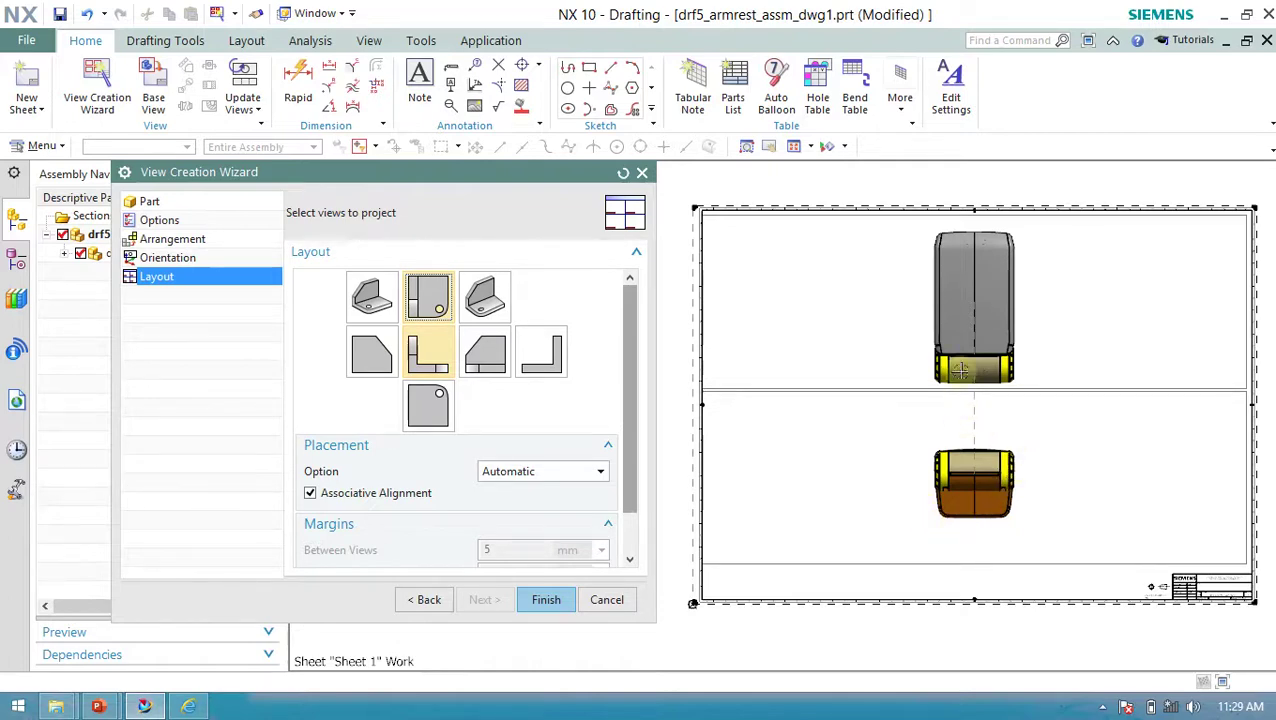
click(371, 353)
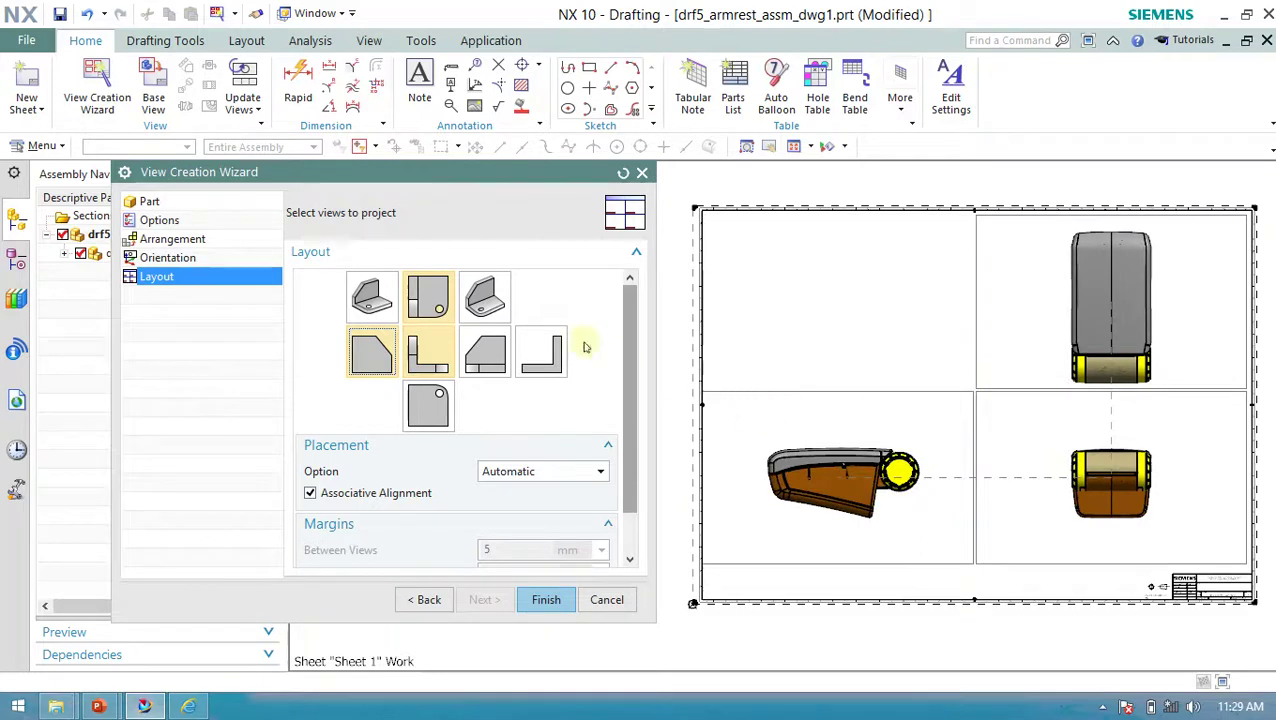
click(371, 296)
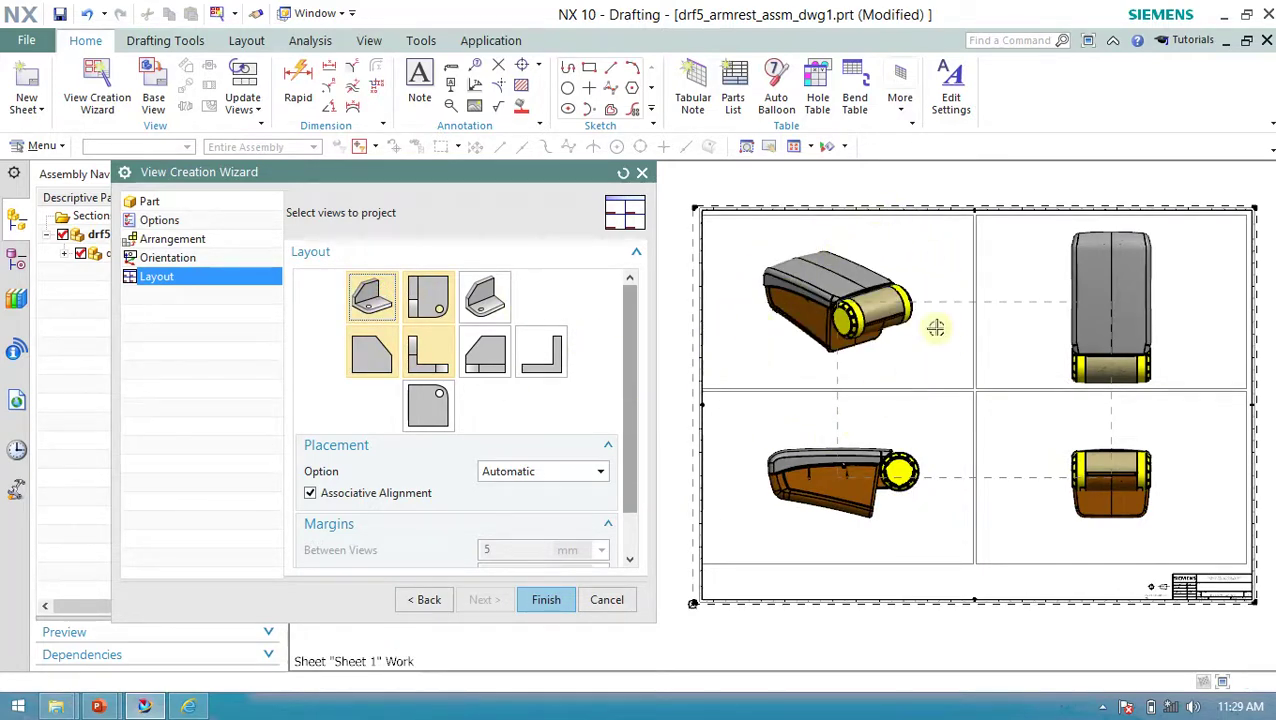
Set the parent view orientation back to Front and return to the view layout
click(432, 598)
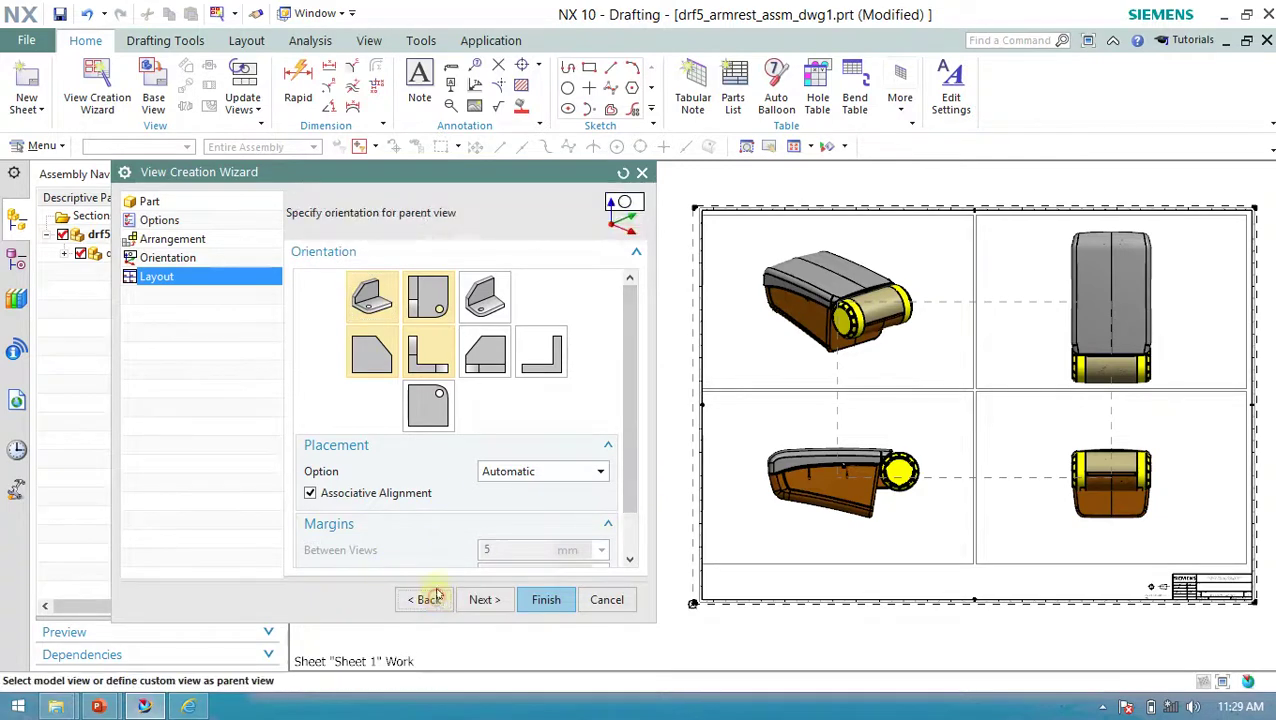
click(318, 314)
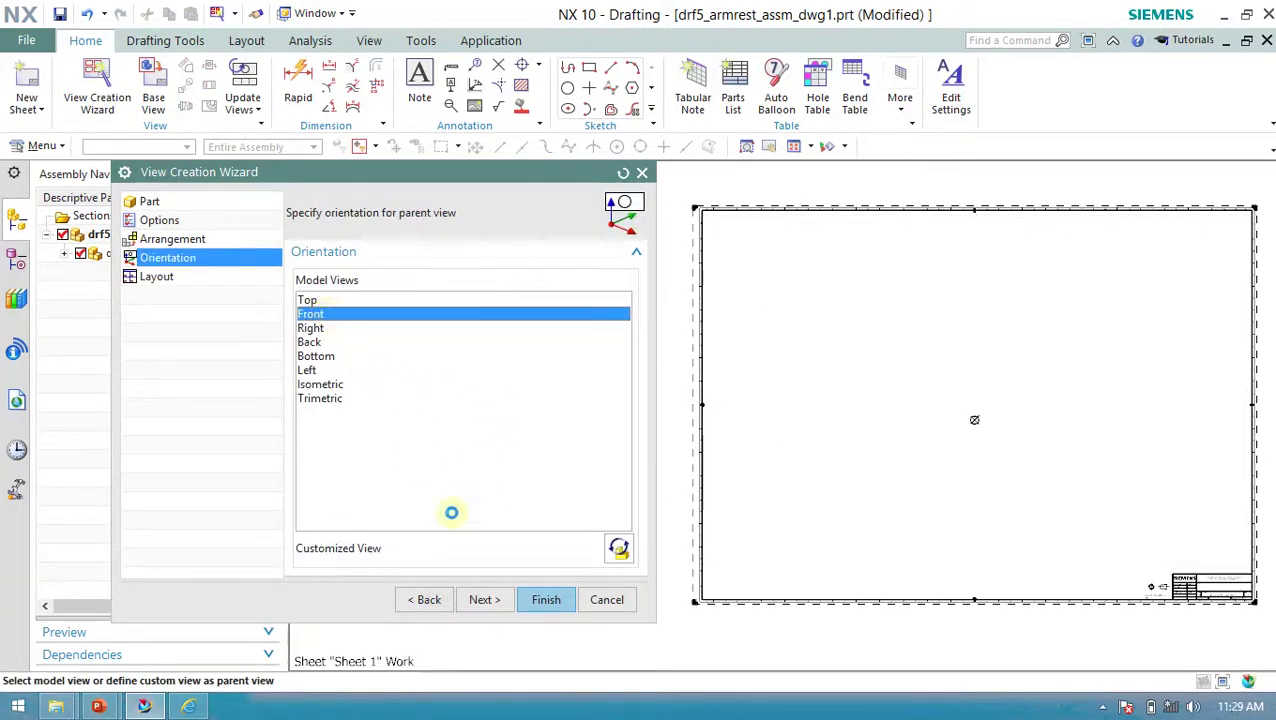
click(483, 600)
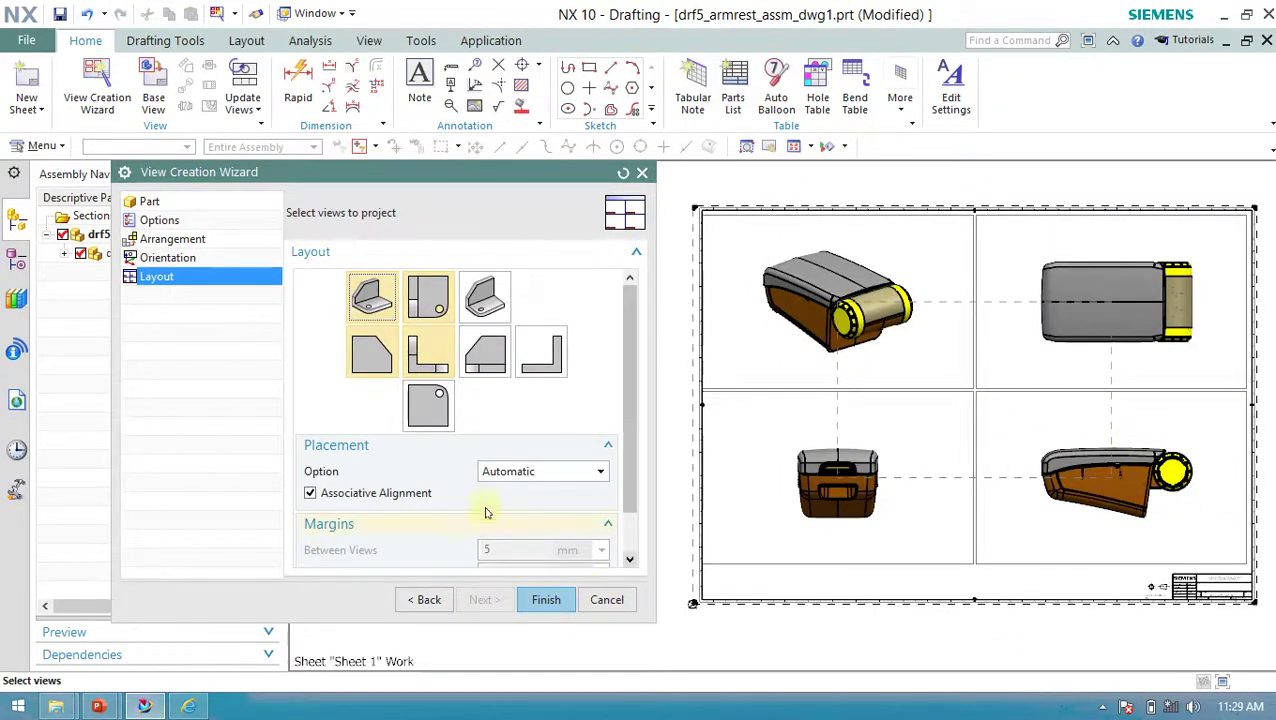
Try ignoring the title blocks in the layout margins, inspect the preview and turn the option off again
scroll(482, 514, down, 1)
scroll(464, 530, up, 1)
scroll(461, 530, down, 1)
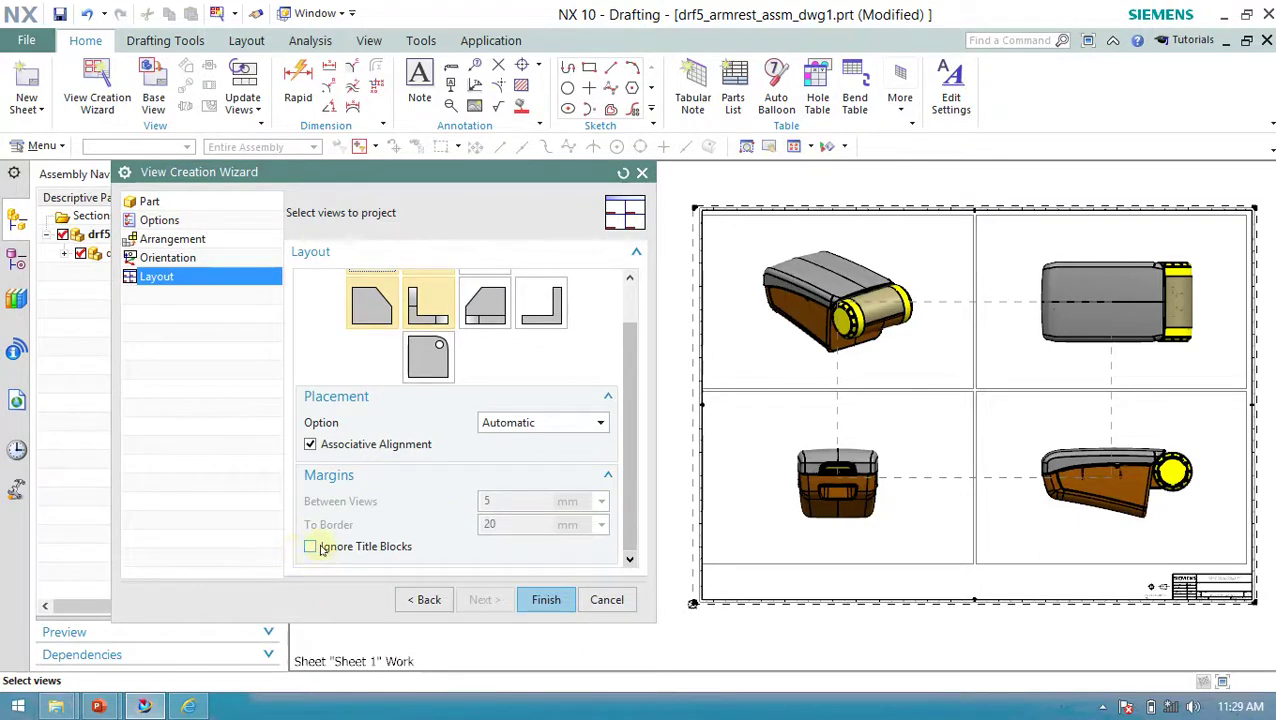
click(312, 547)
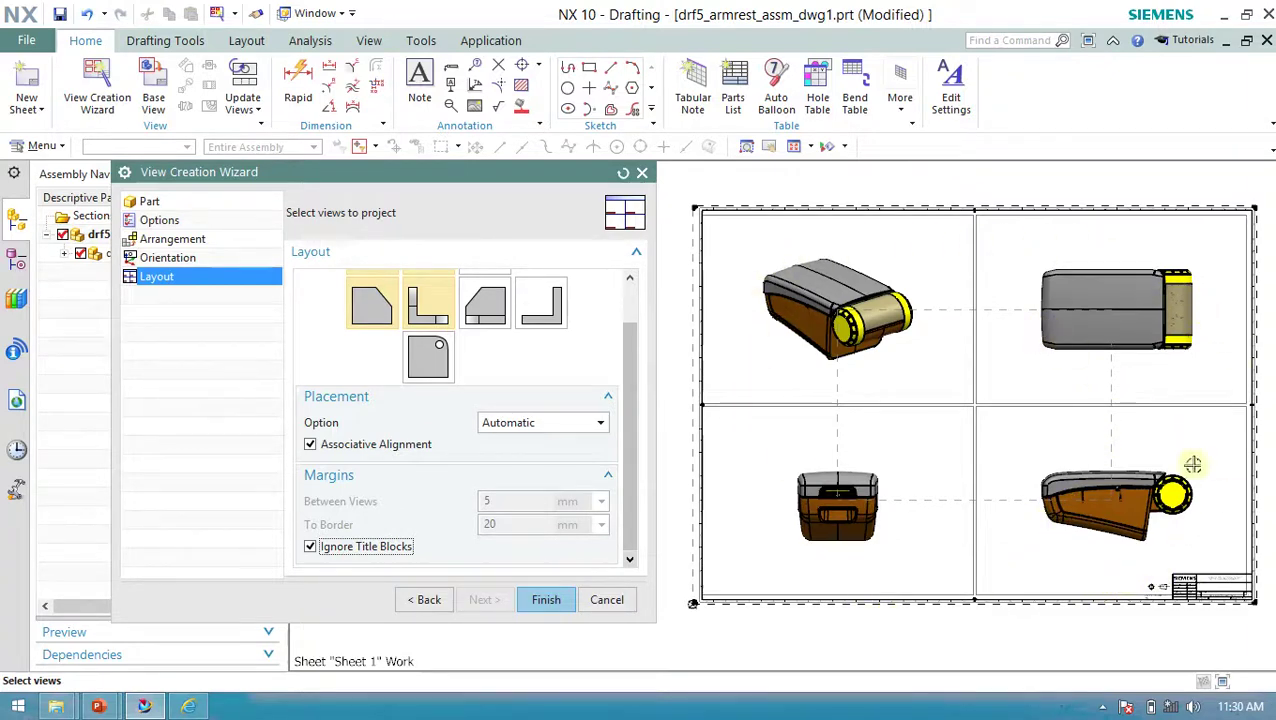
scroll(1176, 336, up, 5)
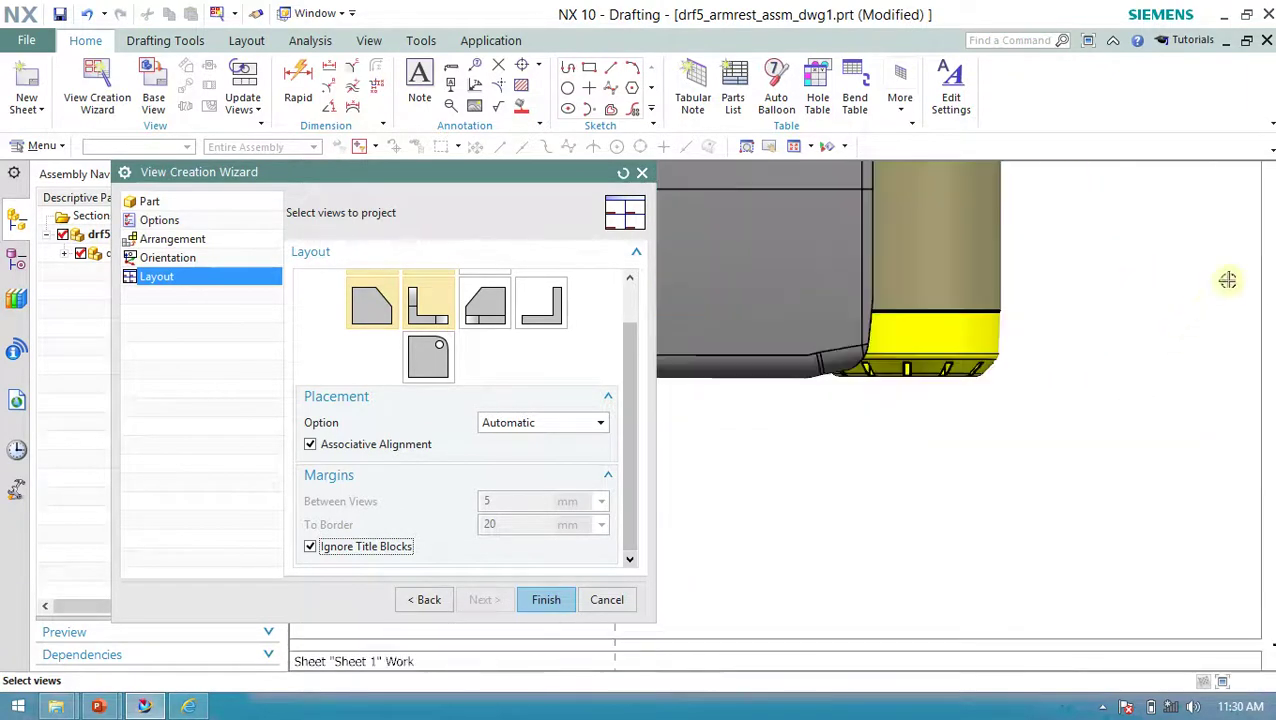
scroll(1196, 262, down, 5)
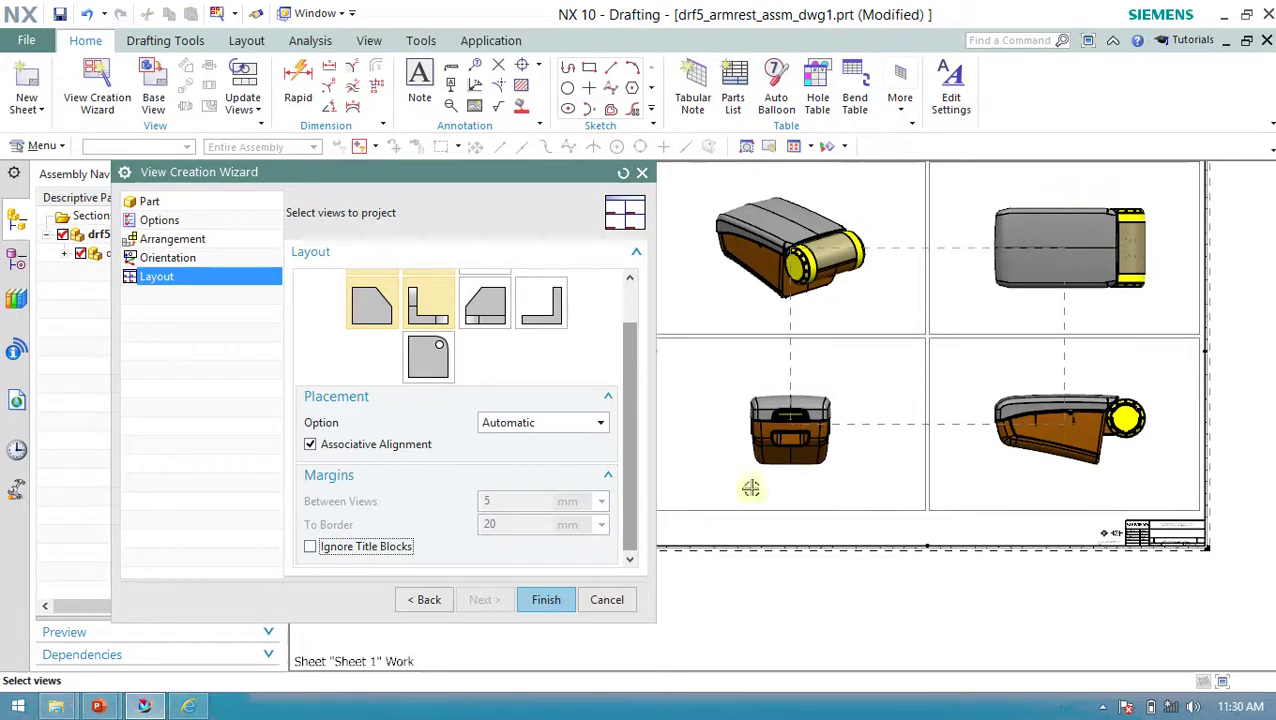
Check the layout preview near the title block and finish the wizard to create the four views on the sheet
scroll(770, 585, up, 2)
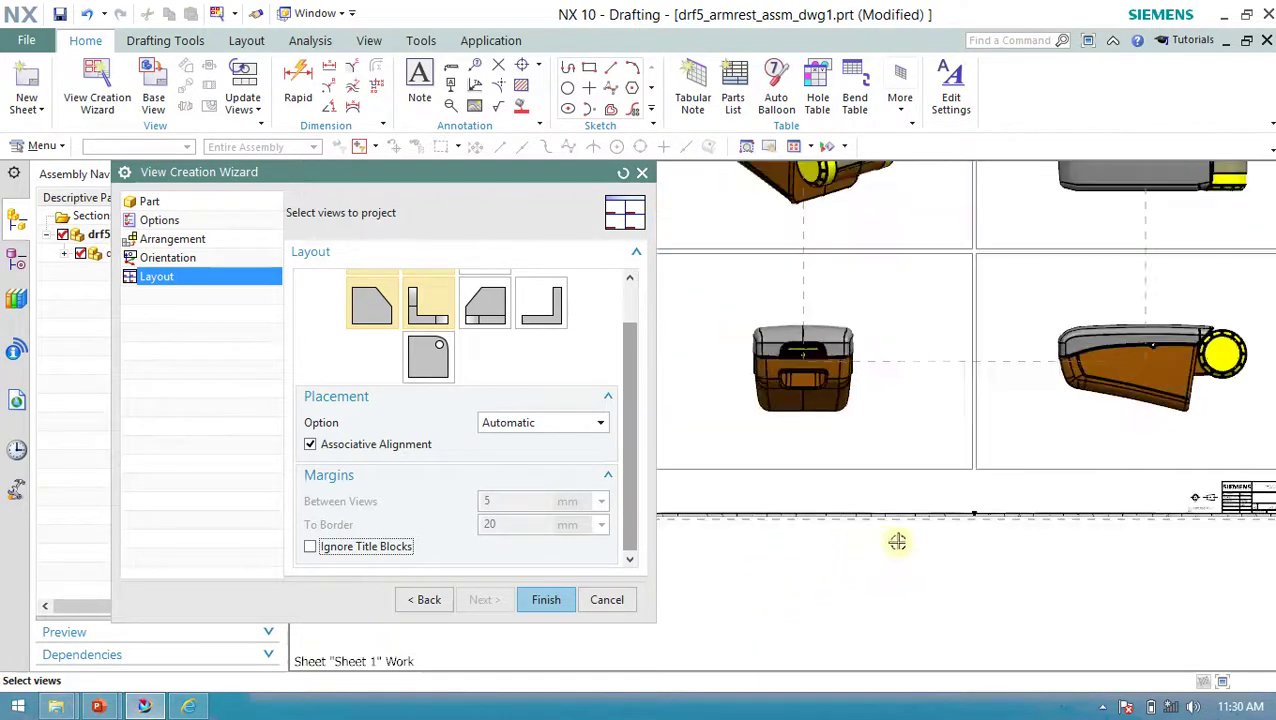
scroll(897, 541, down, 2)
click(548, 608)
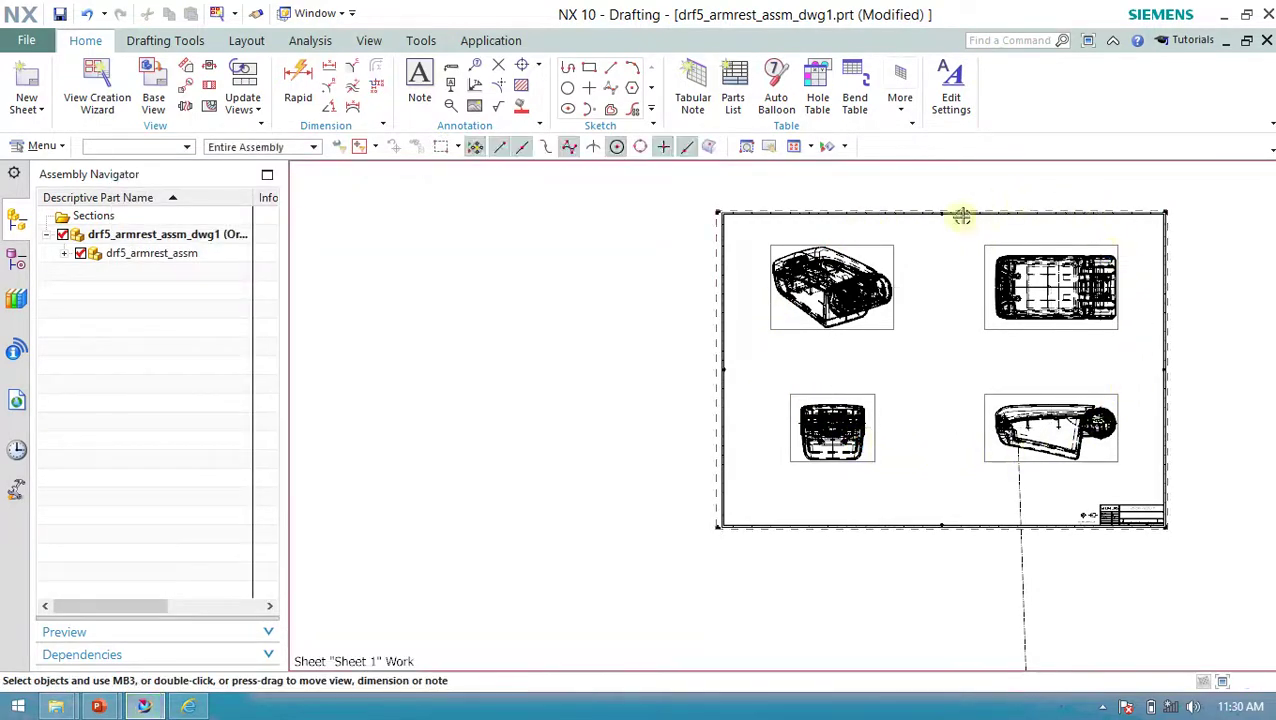
Examine the line display of the created isometric and top views up close
scroll(815, 272, down, 3)
scroll(815, 272, down, 5)
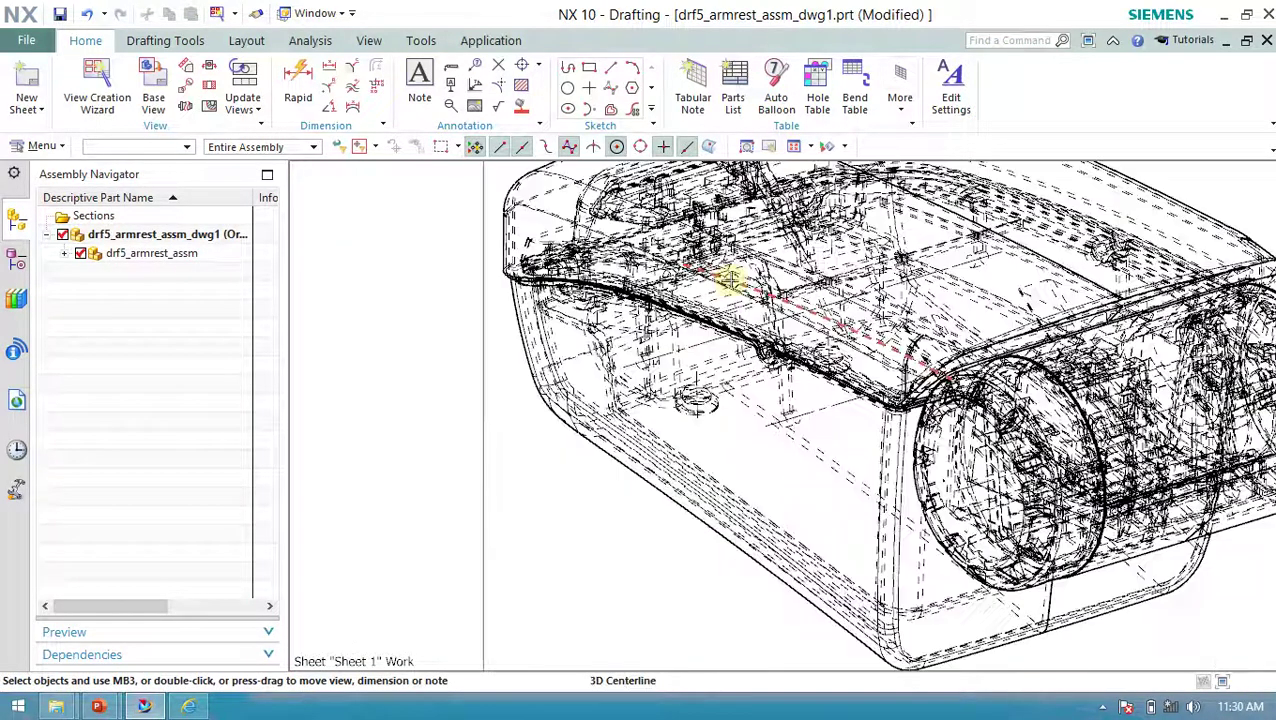
scroll(541, 532, up, 4)
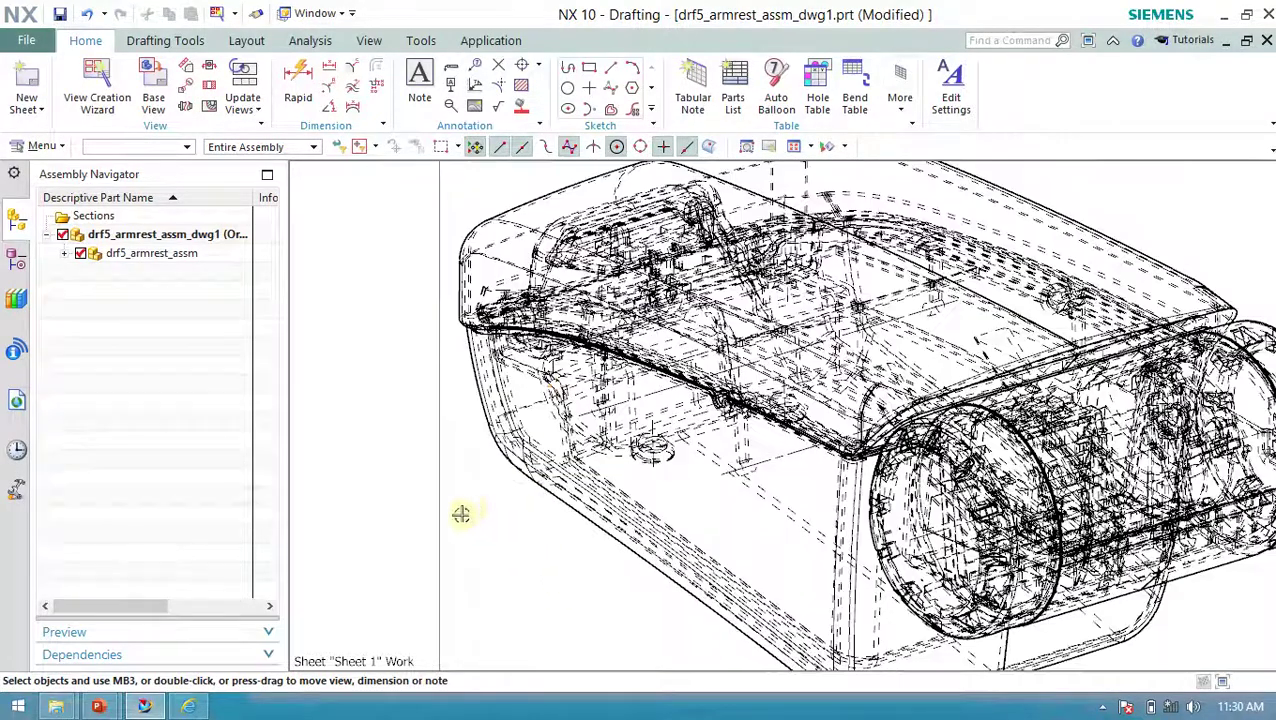
scroll(1115, 497, down, 5)
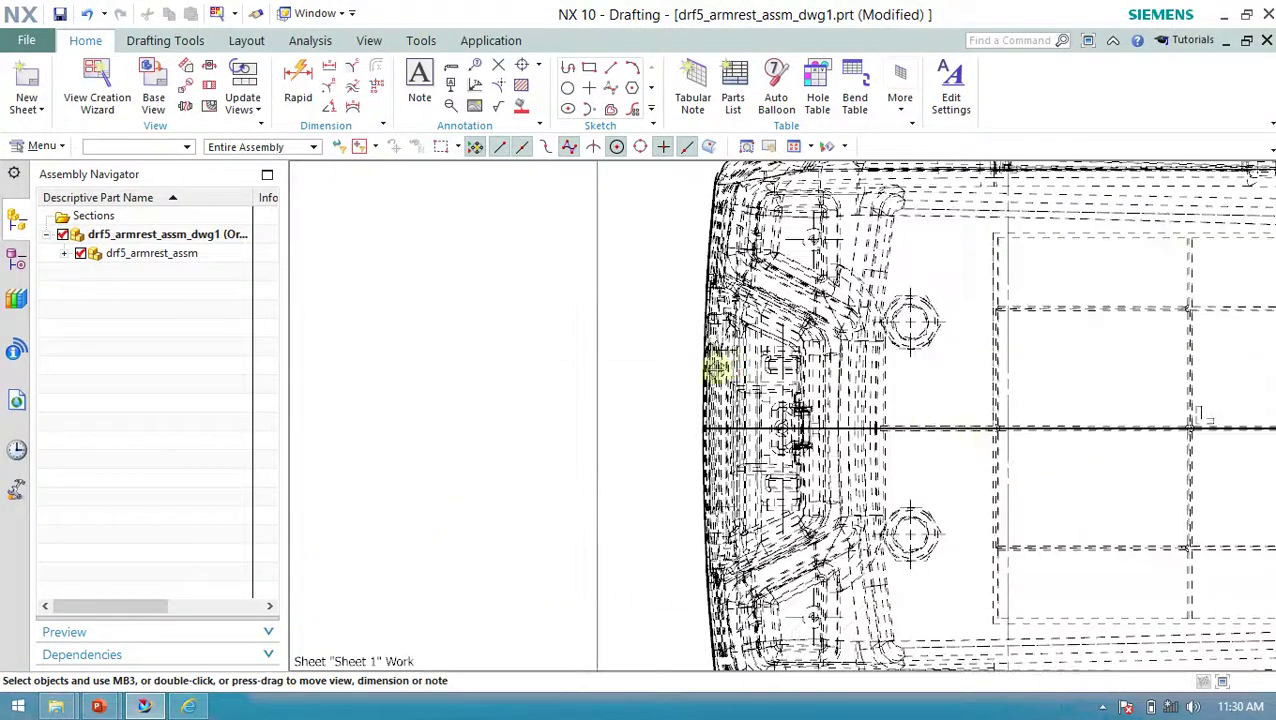
scroll(718, 369, up, 6)
scroll(728, 454, down, 1)
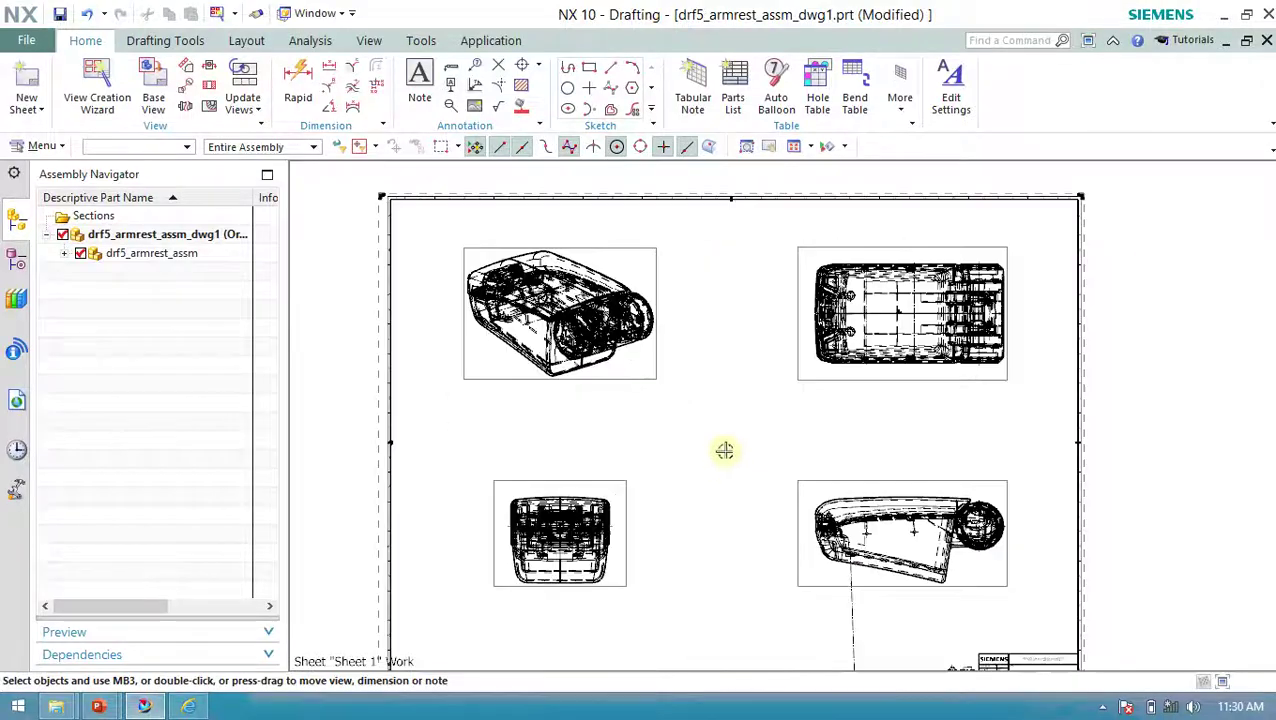